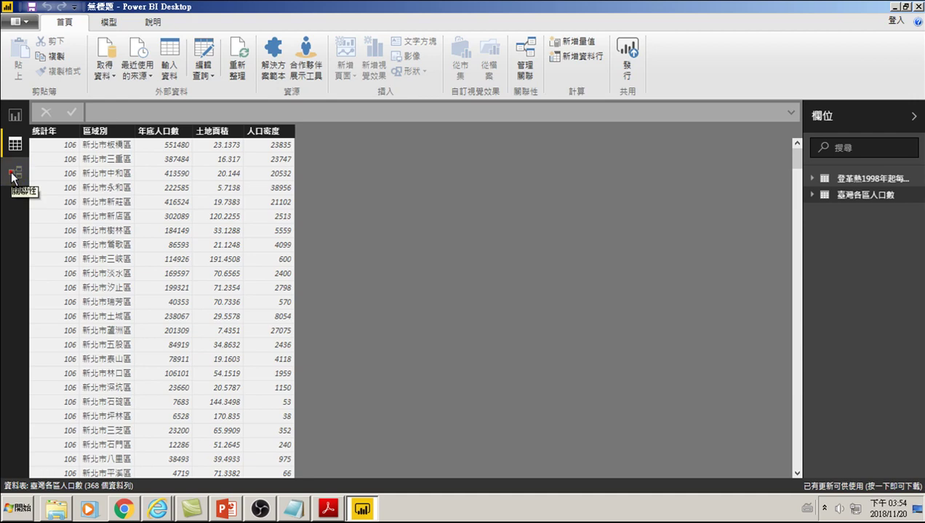
- Enlarge the 臺灣各區人口數 and dengue table cards in the model diagram to see all fields
{"action": "left_click", "coordinate": [14, 175]}
{"action": "left_click_drag", "start_coordinate": [123, 218], "coordinate": [127, 354]}
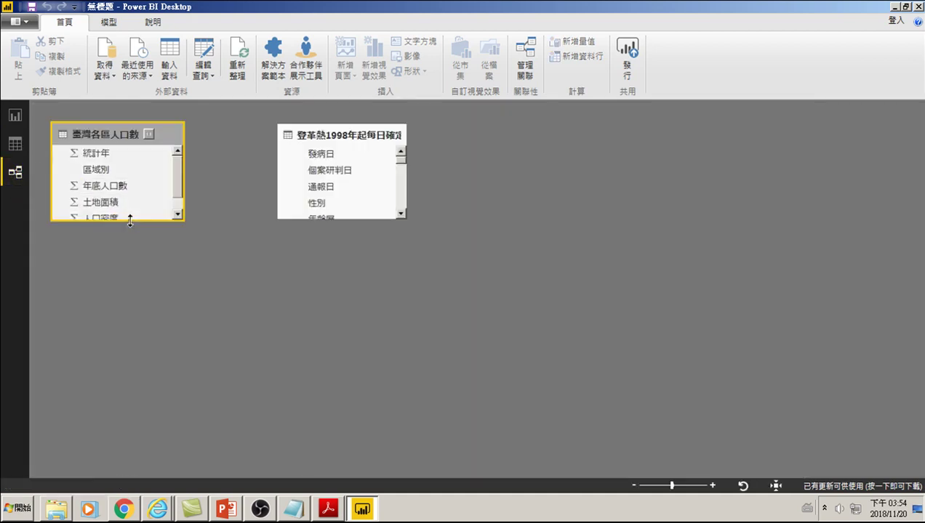
{"action": "left_click_drag", "start_coordinate": [369, 218], "coordinate": [371, 458]}
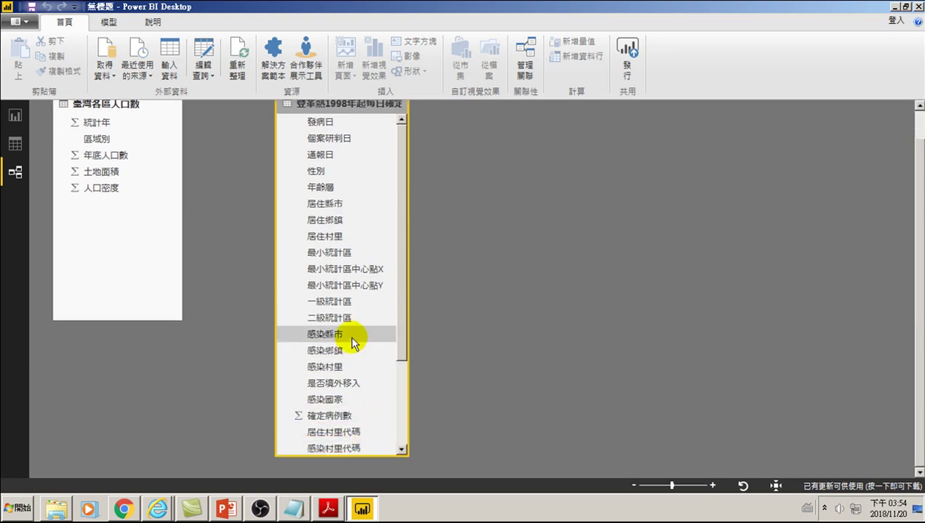
{"action": "scroll", "coordinate": [506, 208], "scroll_direction": "up", "scroll_amount": 1}
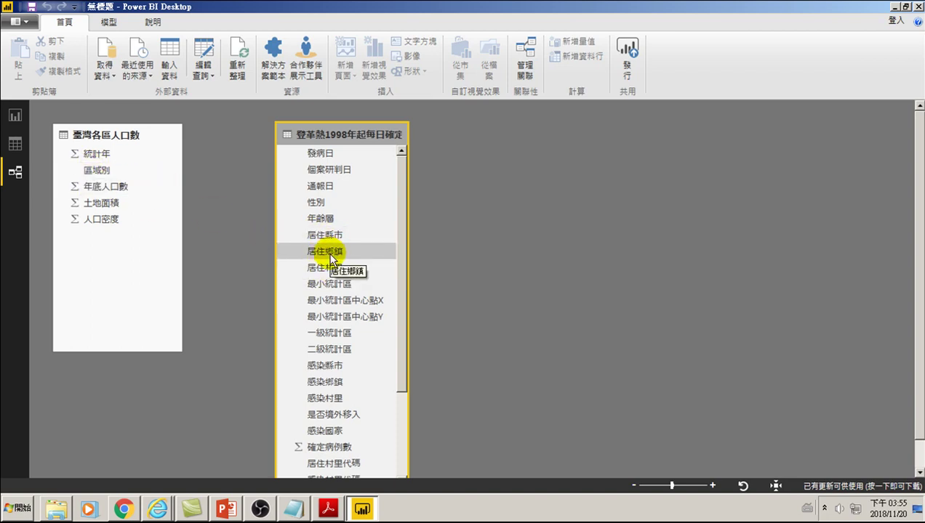
{"action": "left_click", "coordinate": [14, 144]}
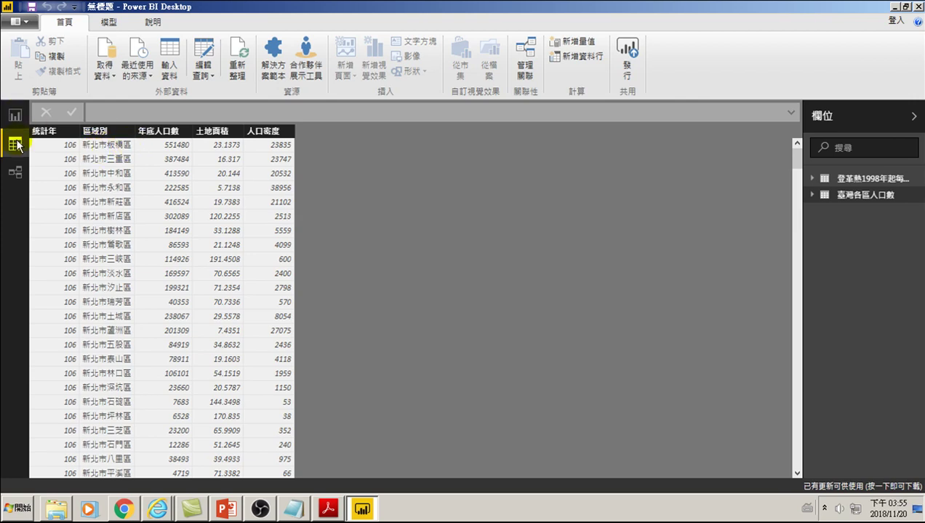
- Display the 登革熱 dengue case table and scroll through its 居住縣市 city names
{"action": "left_click", "coordinate": [844, 179]}
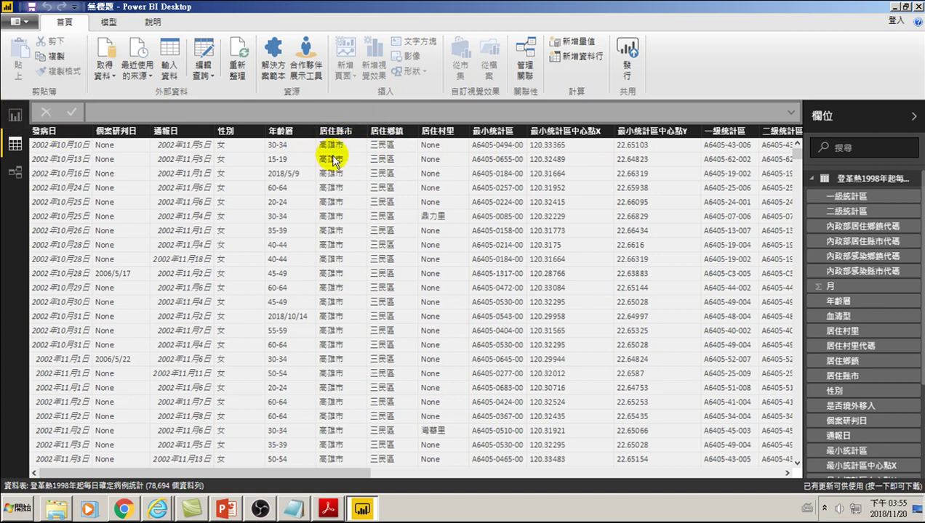
{"action": "scroll", "coordinate": [331, 174], "scroll_direction": "down", "scroll_amount": 5}
{"action": "scroll", "coordinate": [342, 218], "scroll_direction": "down", "scroll_amount": 5}
{"action": "scroll", "coordinate": [350, 254], "scroll_direction": "down", "scroll_amount": 4}
{"action": "scroll", "coordinate": [343, 268], "scroll_direction": "down", "scroll_amount": 5}
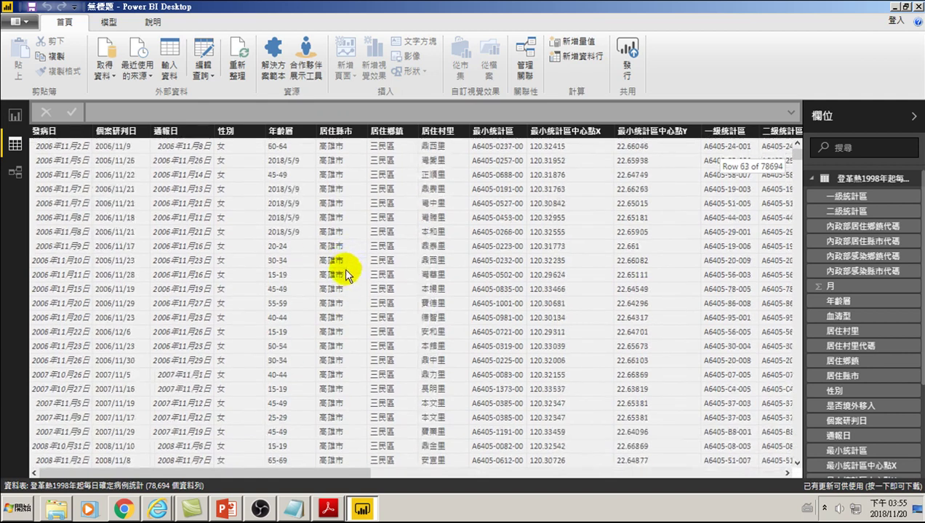
{"action": "scroll", "coordinate": [340, 278], "scroll_direction": "down", "scroll_amount": 5}
{"action": "left_click_drag", "start_coordinate": [798, 151], "coordinate": [789, 421]}
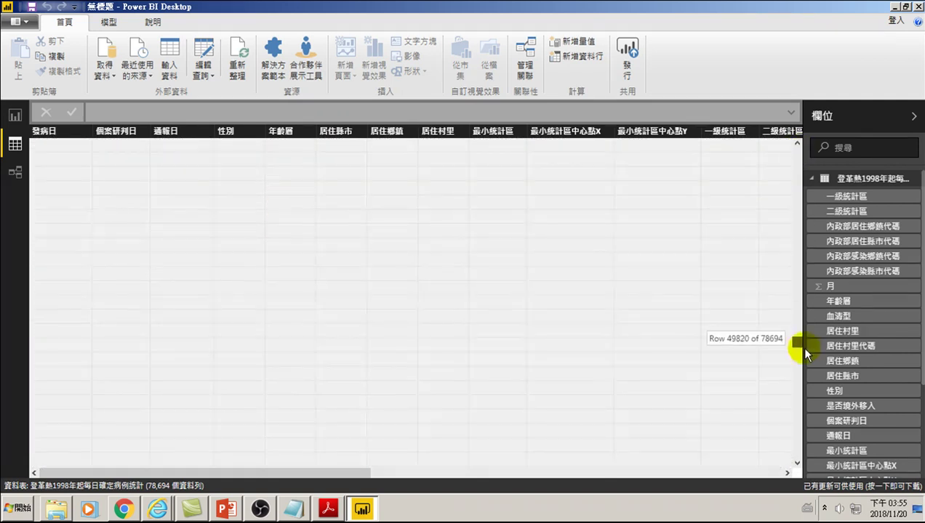
{"action": "scroll", "coordinate": [429, 396], "scroll_direction": "up", "scroll_amount": 3}
{"action": "scroll", "coordinate": [422, 407], "scroll_direction": "up", "scroll_amount": 5}
{"action": "scroll", "coordinate": [411, 422], "scroll_direction": "up", "scroll_amount": 5}
{"action": "scroll", "coordinate": [400, 437], "scroll_direction": "up", "scroll_amount": 5}
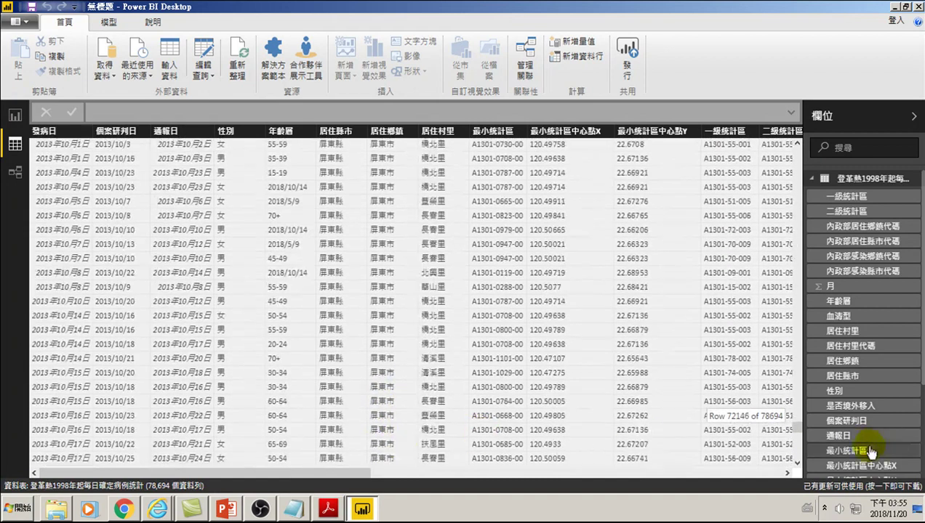
{"action": "left_click_drag", "start_coordinate": [795, 428], "coordinate": [797, 441]}
{"action": "scroll", "coordinate": [393, 349], "scroll_direction": "down", "scroll_amount": 5}
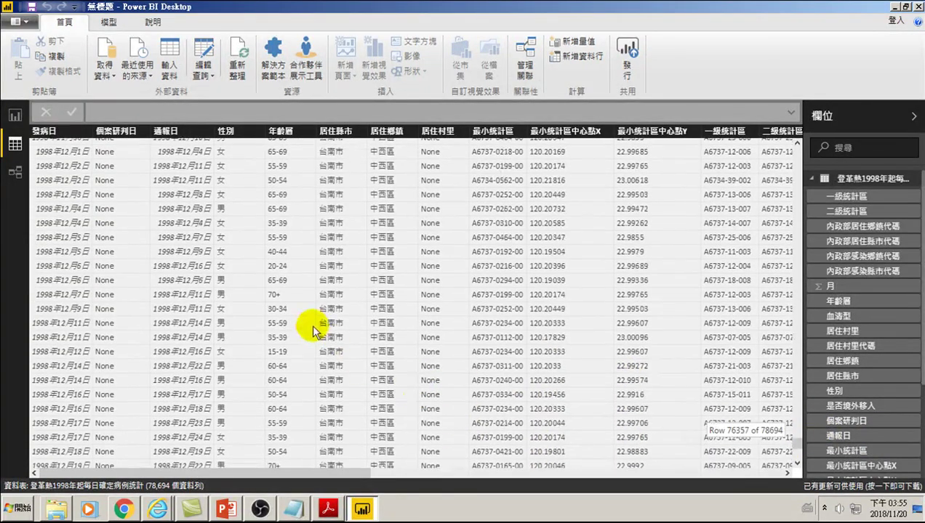
- Show the 臺灣各區人口數 table, select 區域別, and scroll through its 臺-spelled district rows
{"action": "left_click", "coordinate": [810, 178]}
{"action": "left_click", "coordinate": [829, 195]}
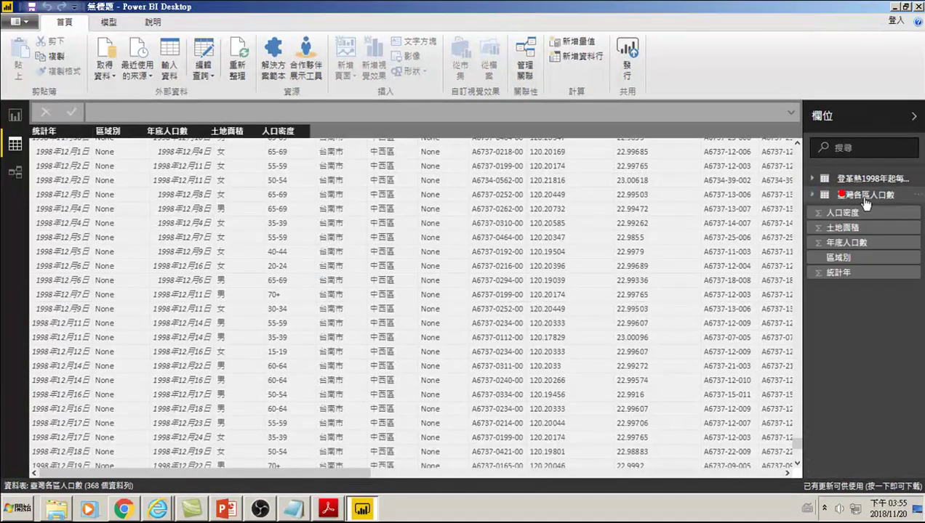
{"action": "left_click", "coordinate": [839, 257]}
{"action": "scroll", "coordinate": [139, 255], "scroll_direction": "down", "scroll_amount": 3}
{"action": "scroll", "coordinate": [140, 255], "scroll_direction": "down", "scroll_amount": 10}
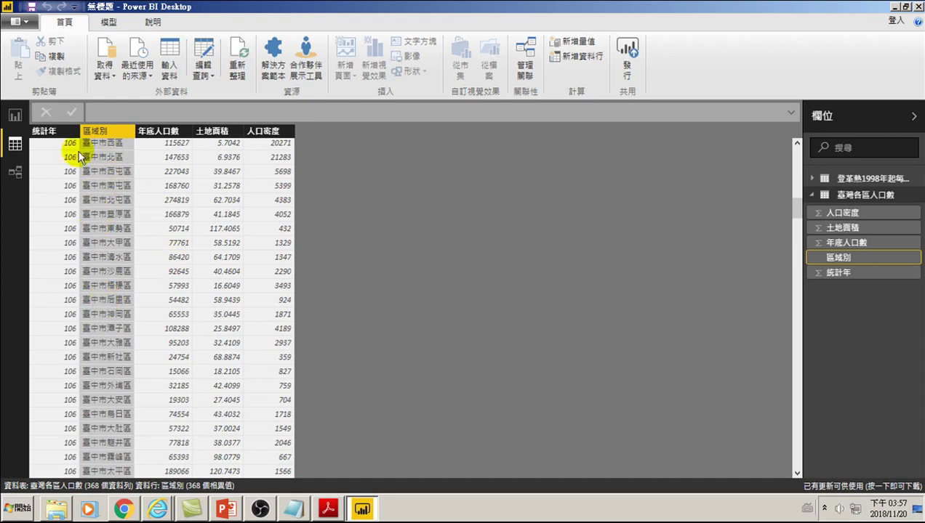
{"action": "scroll", "coordinate": [102, 191], "scroll_direction": "up", "scroll_amount": 5}
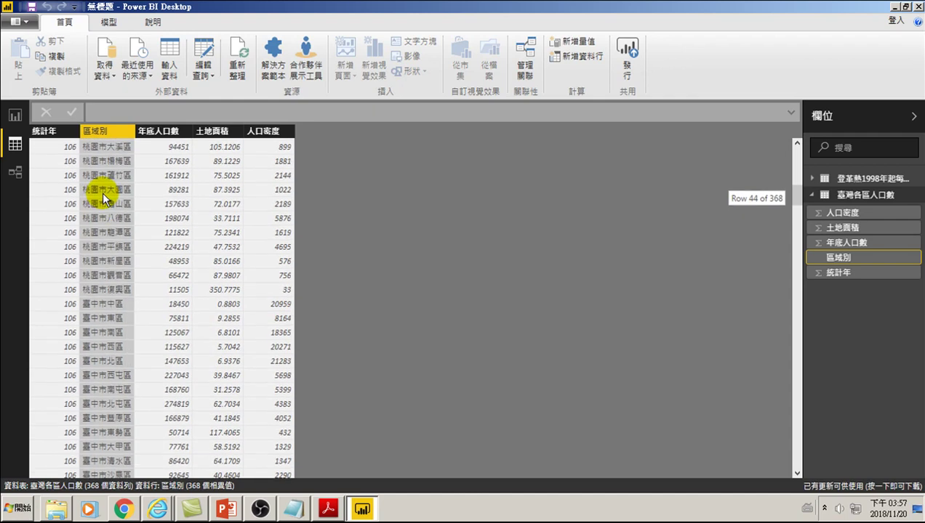
- Return to Data view with the 登革熱 case table's 78,694 rows displayed
{"action": "left_click", "coordinate": [15, 117]}
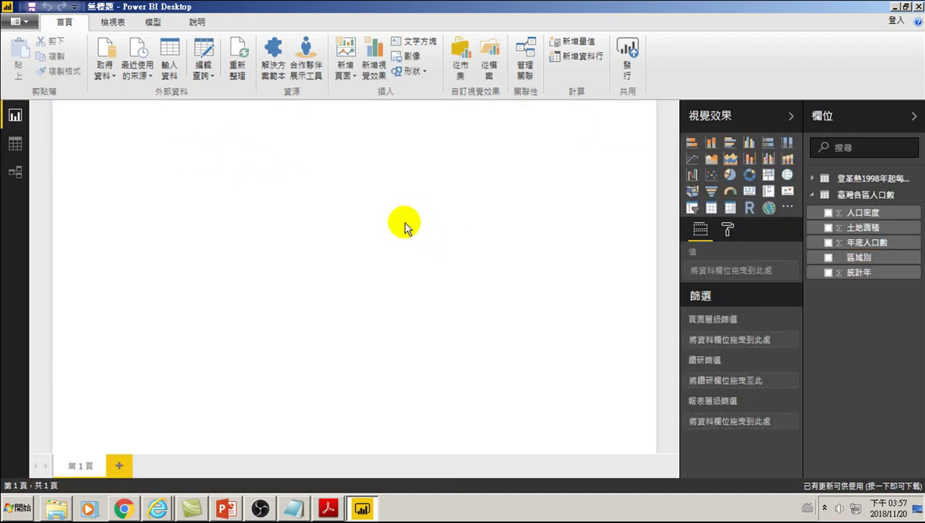
{"action": "left_click", "coordinate": [15, 145]}
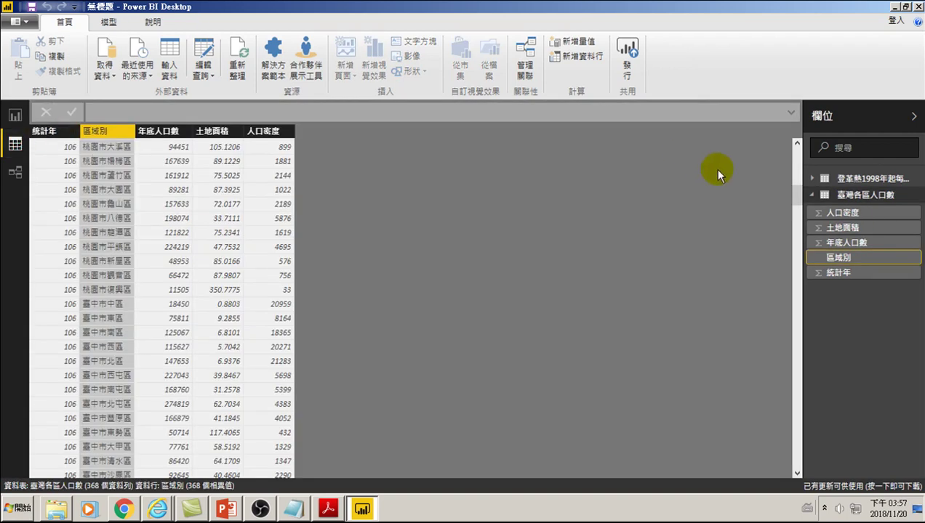
{"action": "left_click", "coordinate": [855, 178]}
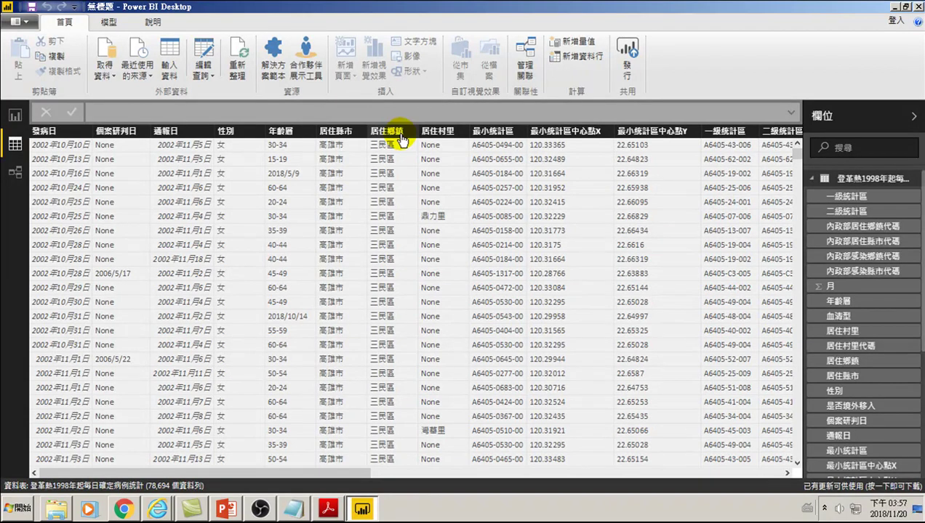
{"action": "mouse_move", "coordinate": [124, 509]}
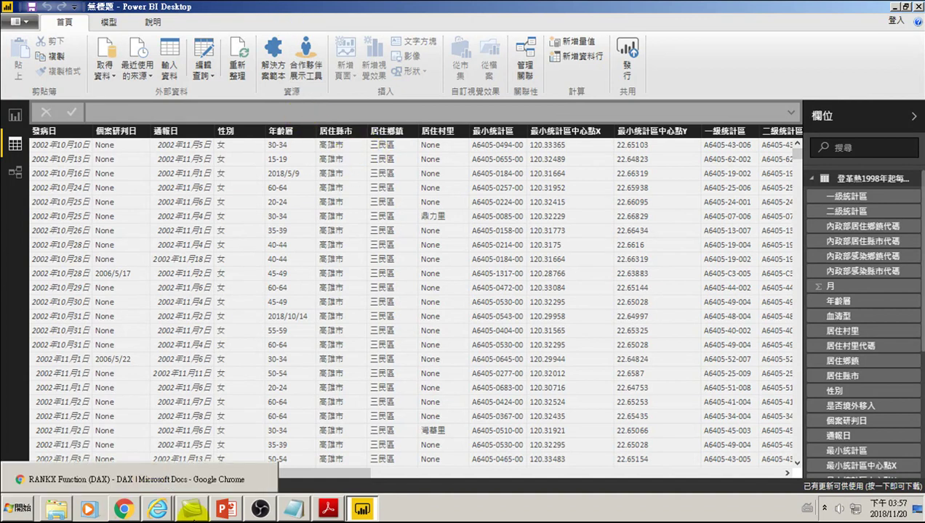
- Add the heading ETL beneath the COUNTX formula notes and start a new line
{"action": "left_click", "coordinate": [293, 509]}
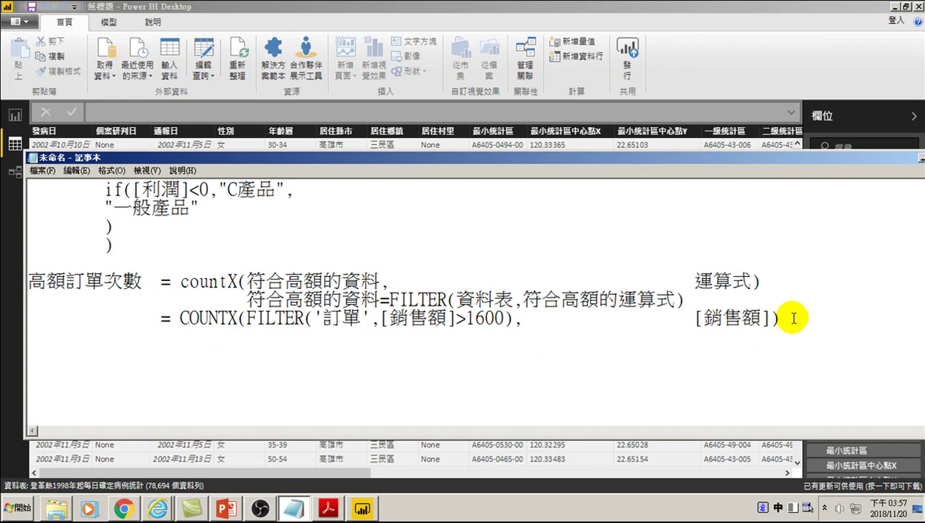
{"action": "type", "text": "et"}
{"action": "key", "text": "Escape"}
{"action": "type", "text": "ETL"}
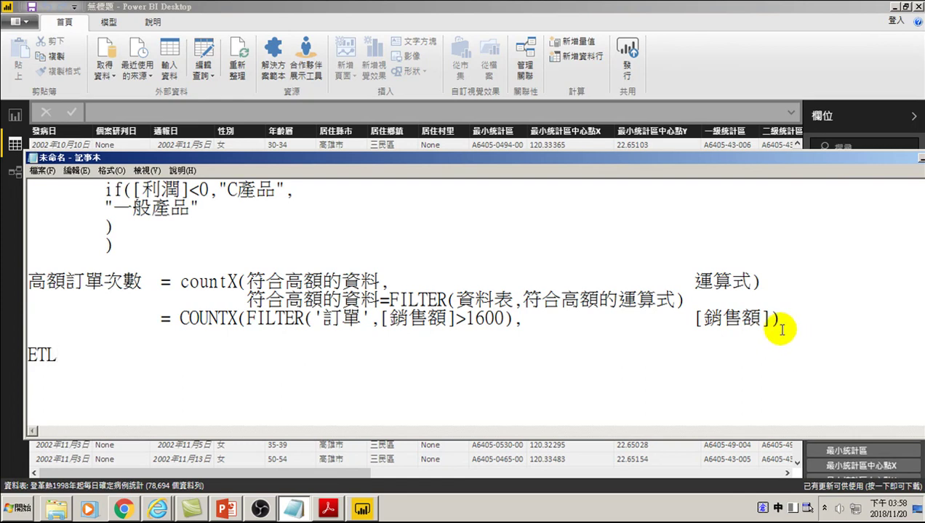
{"action": "left_click_drag", "start_coordinate": [37, 355], "coordinate": [46, 356]}
{"action": "left_click", "coordinate": [40, 355]}
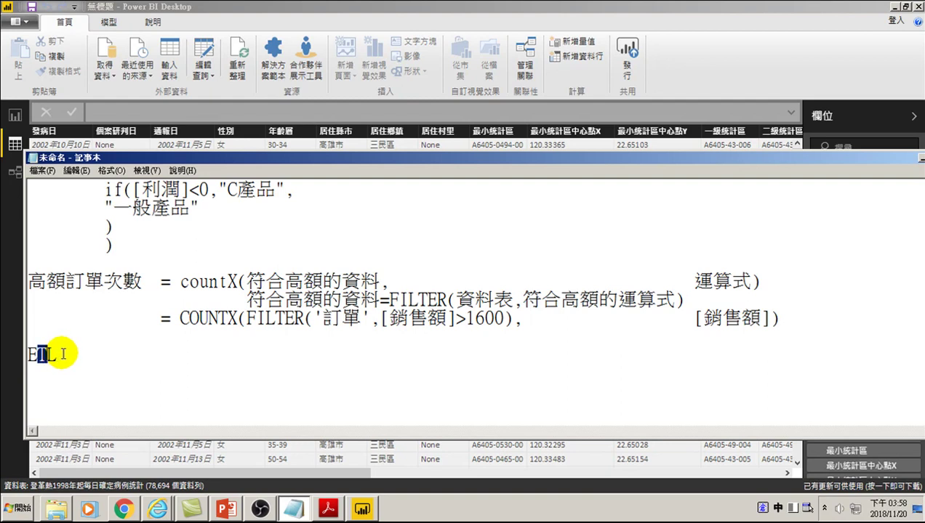
{"action": "left_click", "coordinate": [64, 354]}
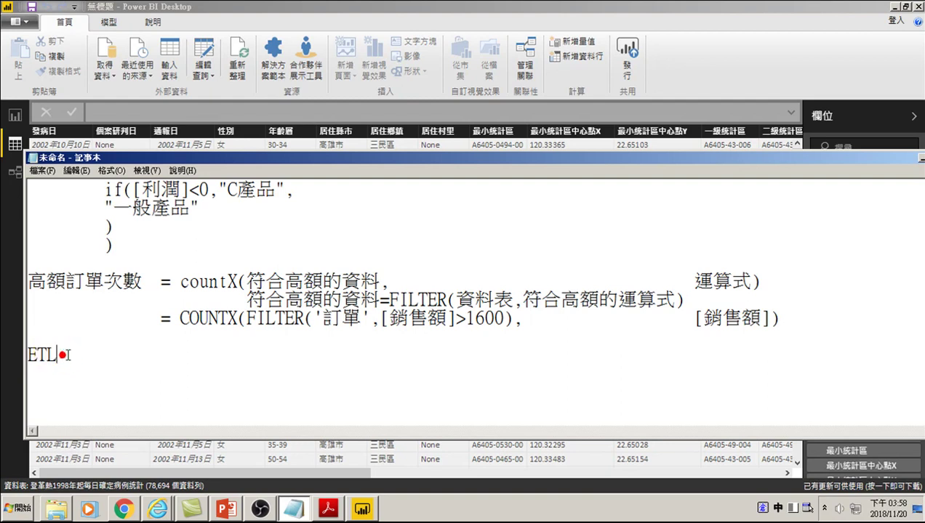
{"action": "key", "text": "Return"}
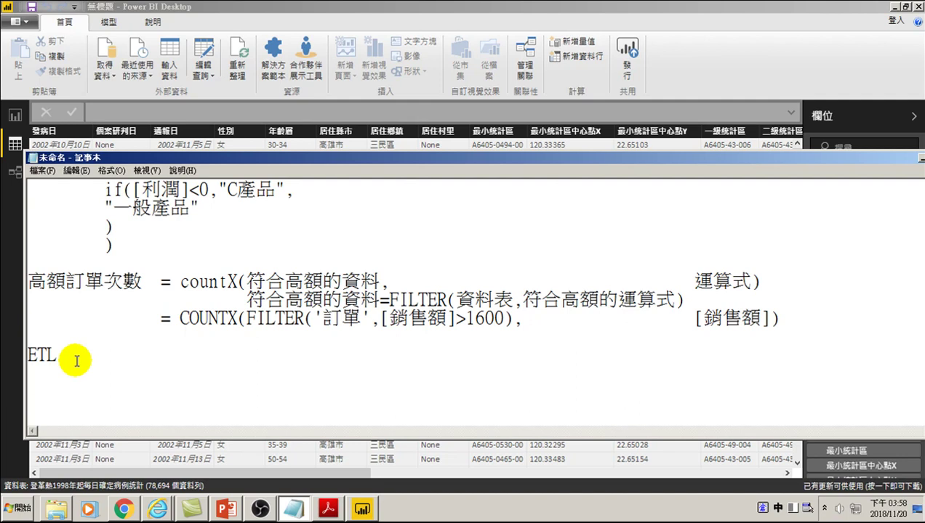
- Write the mappings 台北市->臺北市, 台中市->臺中市 and 台南市->臺南市 on separate lines
{"action": "type", "text": "台北"}
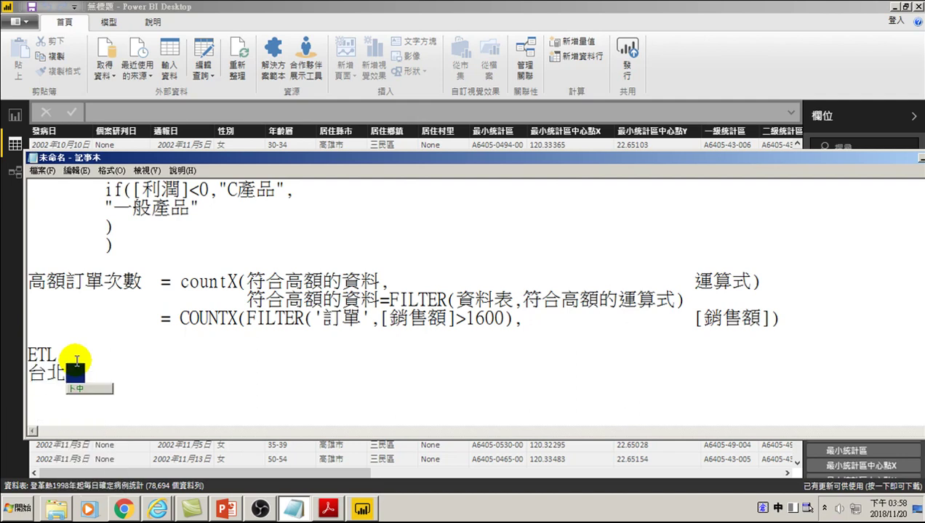
{"action": "type", "text": "市"}
{"action": "key", "text": "Escape"}
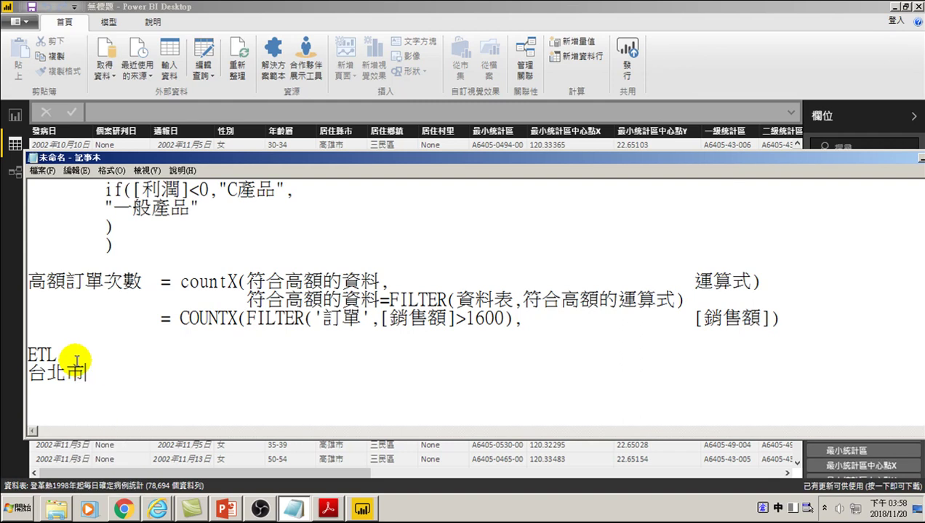
{"action": "type", "text": "->"}
{"action": "type", "text": "臺北市"}
{"action": "key", "text": "Return"}
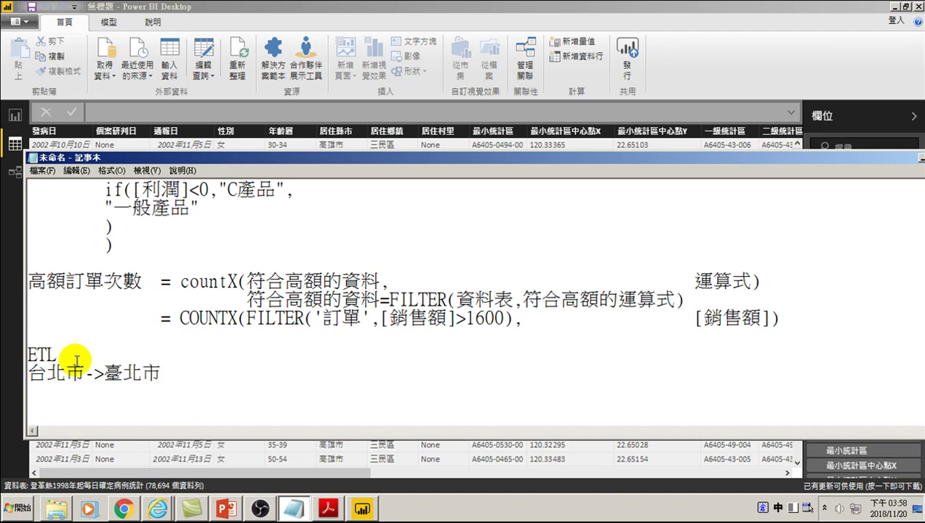
{"action": "type", "text": "台中市"}
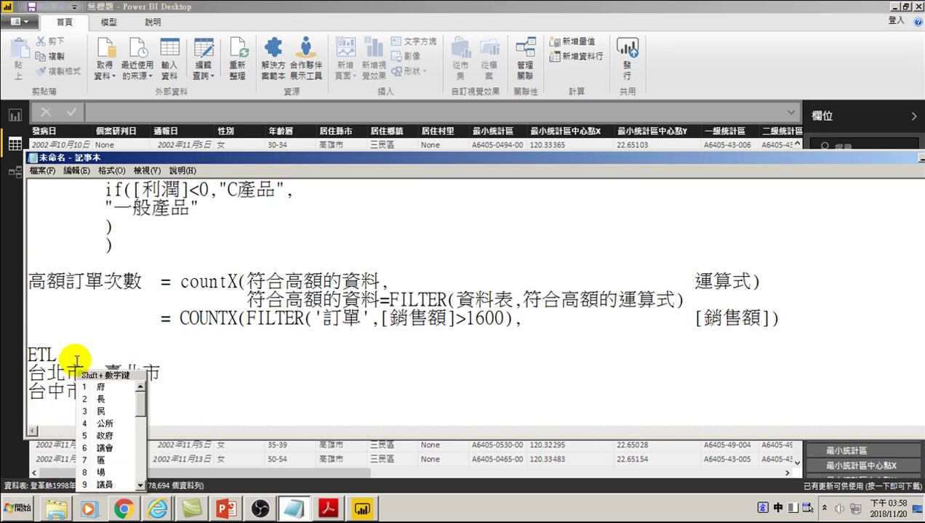
{"action": "type", "text": "->臺"}
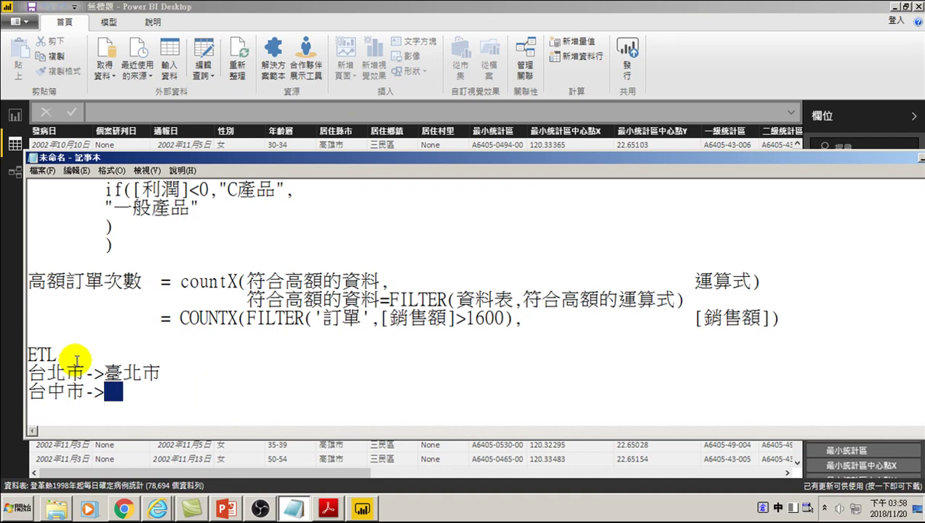
{"action": "type", "text": "中市"}
{"action": "key", "text": "Return"}
{"action": "type", "text": "台"}
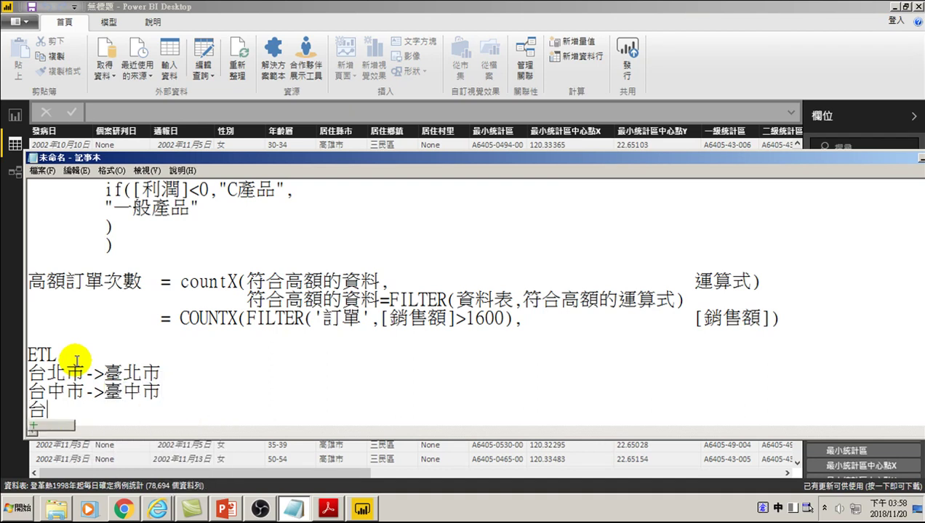
{"action": "type", "text": "南市"}
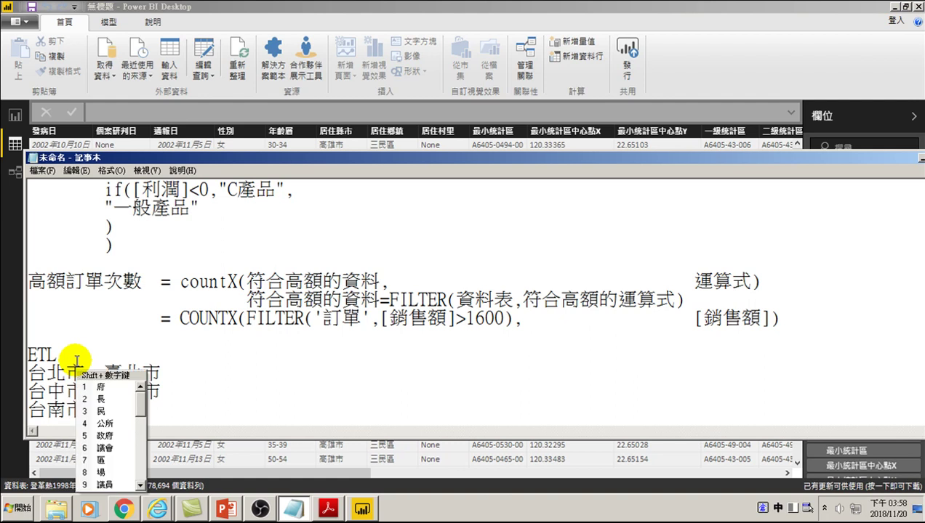
{"action": "type", "text": "->grbgjtbjylb"}
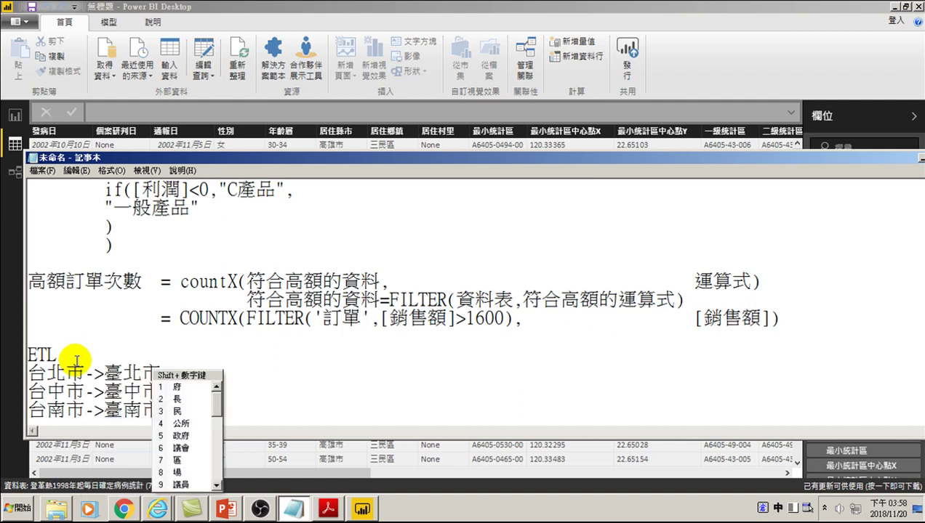
{"action": "key", "text": "Return"}
- Add the mapping line 台東縣->臺東縣 and start a new line below the list
{"action": "type", "text": "irdwbfhvf"}
{"action": "key", "text": "space"}
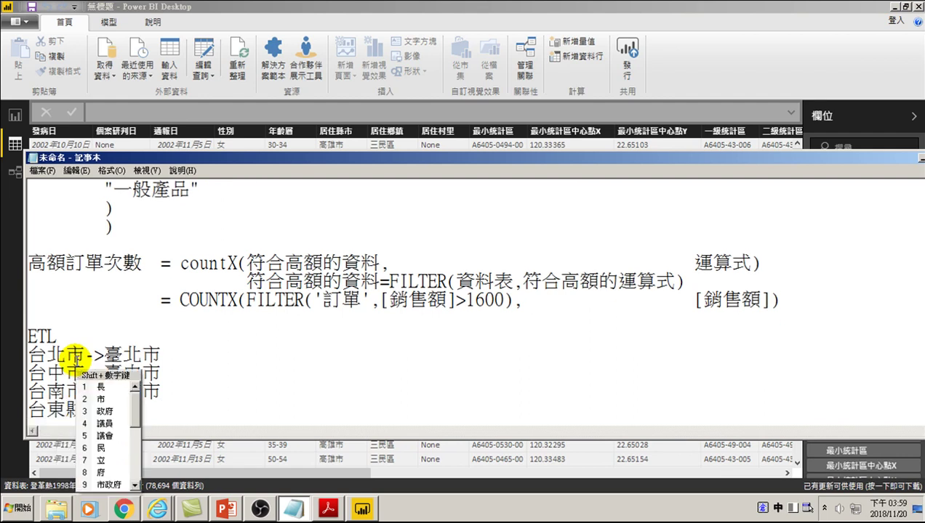
{"action": "type", "text": "->"}
{"action": "type", "text": "grbmg"}
{"action": "key", "text": "space"}
{"action": "type", "text": "dw"}
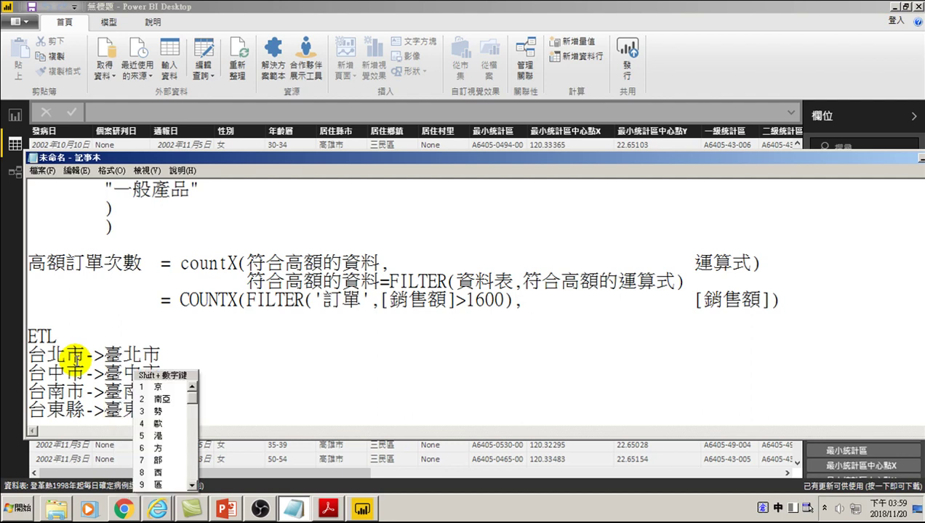
{"action": "key", "text": "space"}
{"action": "type", "text": "b"}
{"action": "key", "text": "BackSpace"}
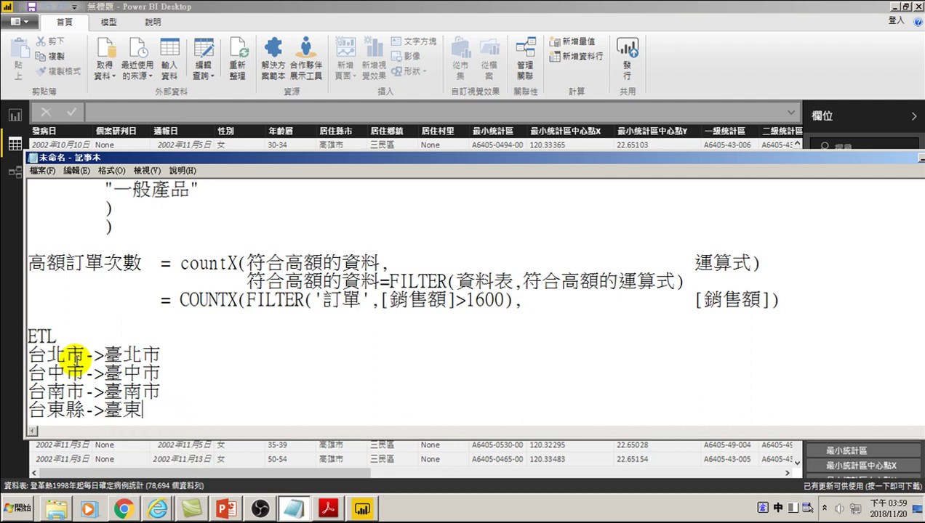
{"action": "type", "text": "b"}
{"action": "key", "text": "space"}
{"action": "key", "text": "Return"}
{"action": "key", "text": "Return"}
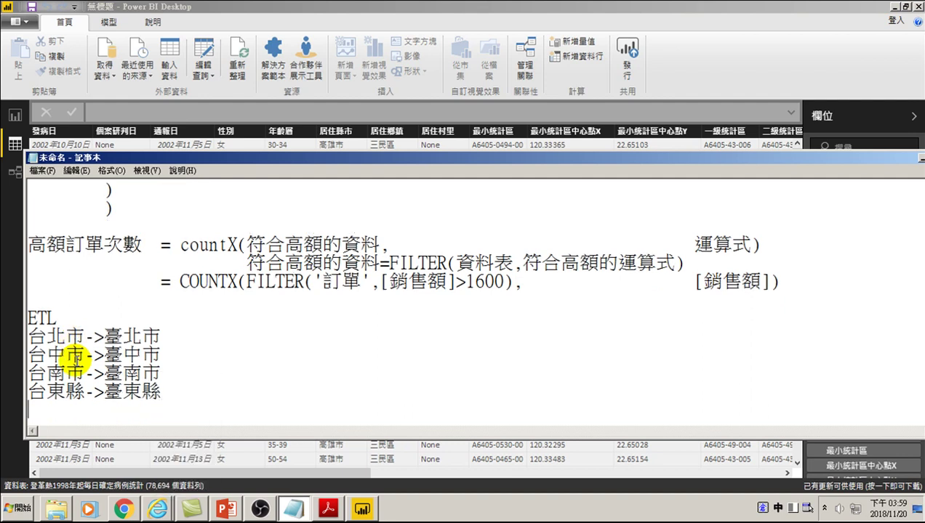
- Begin the example line 台北市,信義區->臺 with the Chinese IME
{"action": "type", "text": "ir"}
{"action": "key", "text": "space"}
{"action": "type", "text": "lp"}
{"action": "key", "text": "space"}
{"action": "type", "text": "yl"}
{"action": "key", "text": "space"}
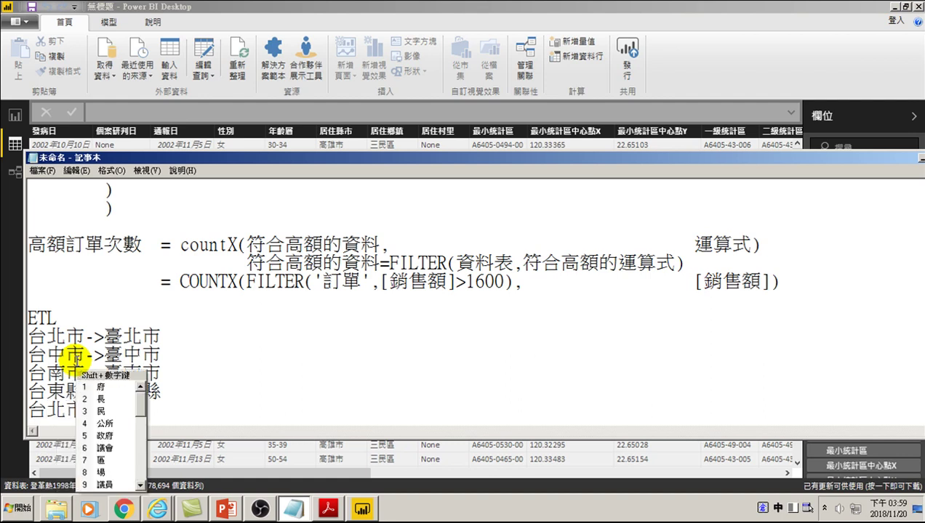
{"action": "type", "text": ",信義s"}
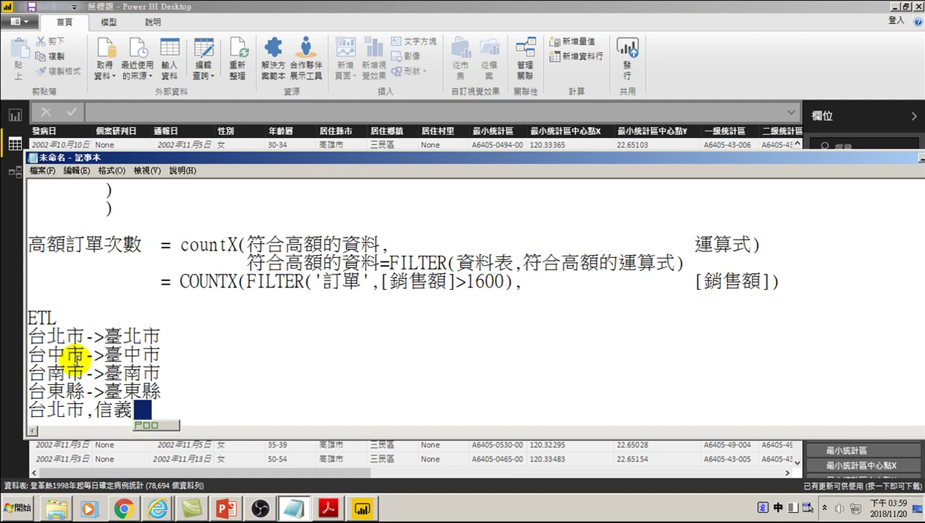
{"action": "type", "text": "rrr"}
{"action": "key", "text": "space"}
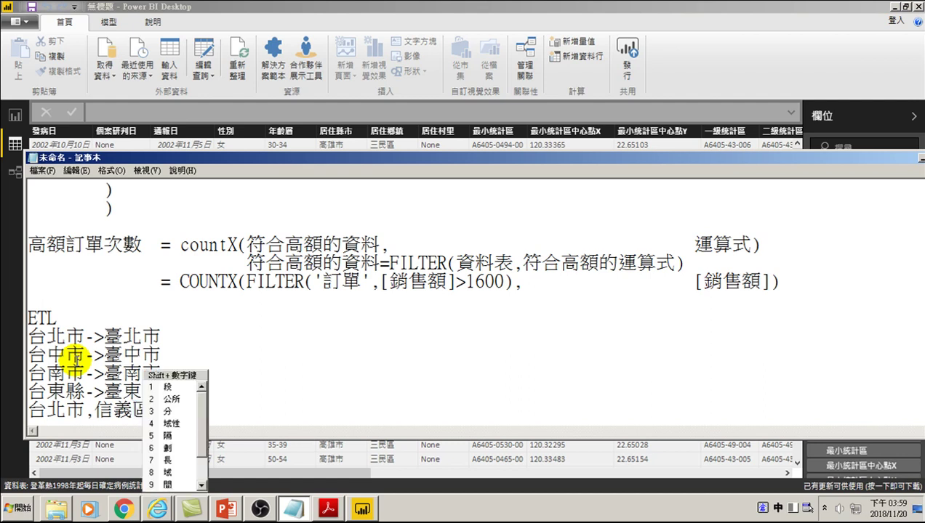
{"action": "type", "text": "-"}
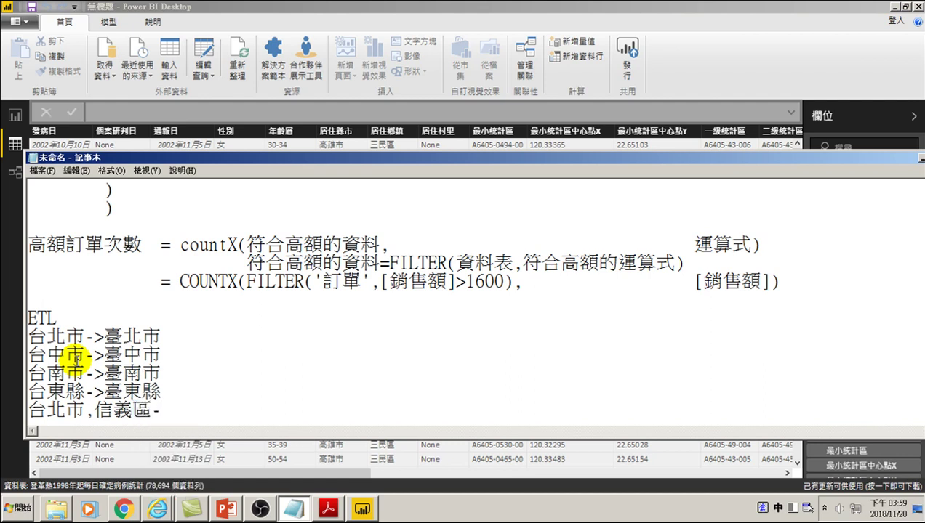
{"action": "type", "text": ">"}
{"action": "type", "text": "grmg"}
{"action": "key", "text": "space"}
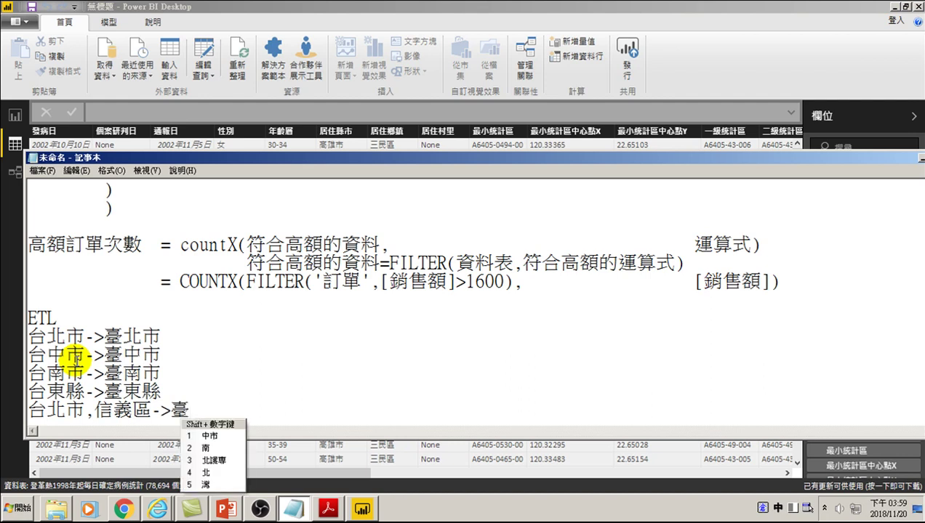
- Change the leading 台 to 臺 and complete the line as 臺北市,信義區->臺北市信義區
{"action": "key", "text": "Escape"}
{"action": "key", "text": "Left"}
{"action": "key", "text": "Left"}
{"action": "key", "text": "Left"}
{"action": "key", "text": "Left"}
{"action": "key", "text": "Left"}
{"action": "key", "text": "Left"}
{"action": "key", "text": "Left"}
{"action": "key", "text": "Left"}
{"action": "key", "text": "Left"}
{"action": "key", "text": "Right"}
{"action": "key", "text": "BackSpace"}
{"action": "key", "text": "shift+Right"}
{"action": "type", "text": "gr"}
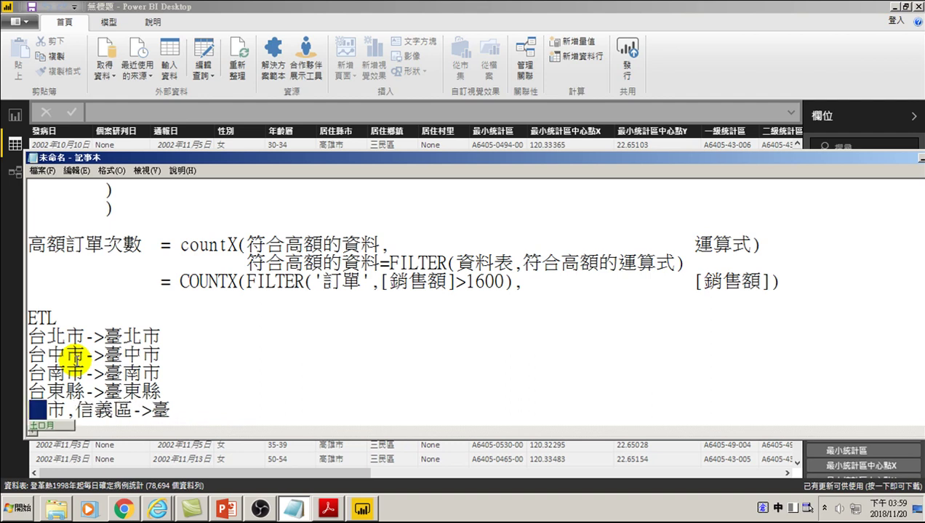
{"action": "type", "text": "mg"}
{"action": "key", "text": "space"}
{"action": "key", "text": "4"}
{"action": "key", "text": "Right"}
{"action": "key", "text": "Right"}
{"action": "key", "text": "Right"}
{"action": "key", "text": "Right"}
{"action": "key", "text": "Right"}
{"action": "key", "text": "Right"}
{"action": "key", "text": "Right"}
{"action": "type", "text": "lmp"}
{"action": "key", "text": "BackSpace"}
{"action": "key", "text": "BackSpace"}
{"action": "key", "text": "BackSpace"}
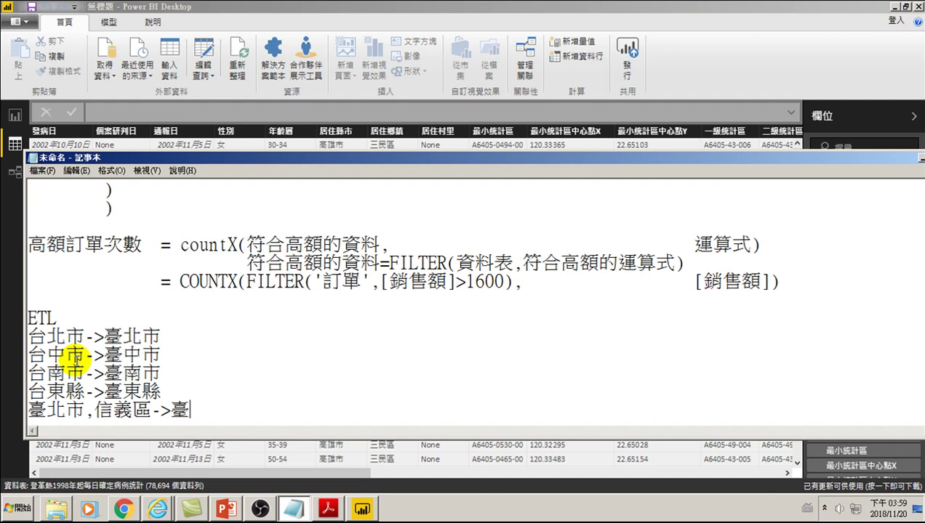
{"action": "type", "text": "lmp"}
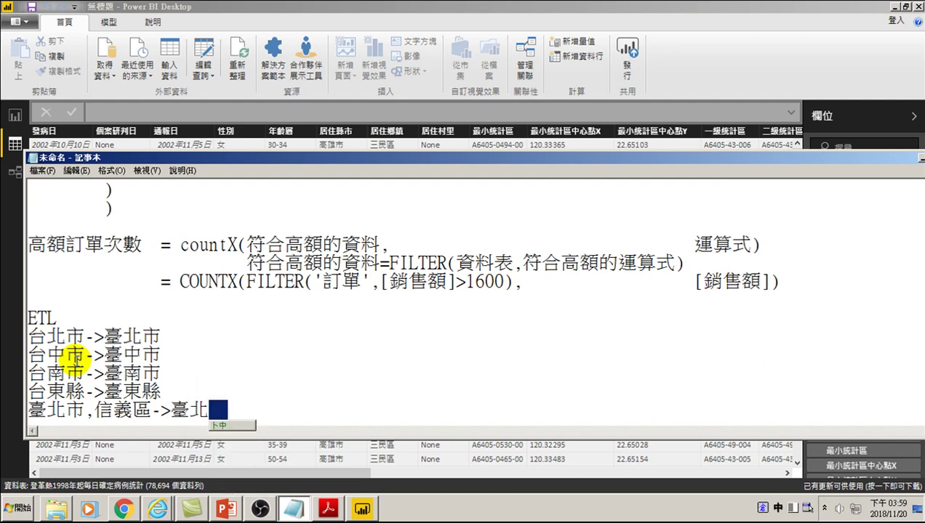
{"action": "type", "text": "lb oymr "}
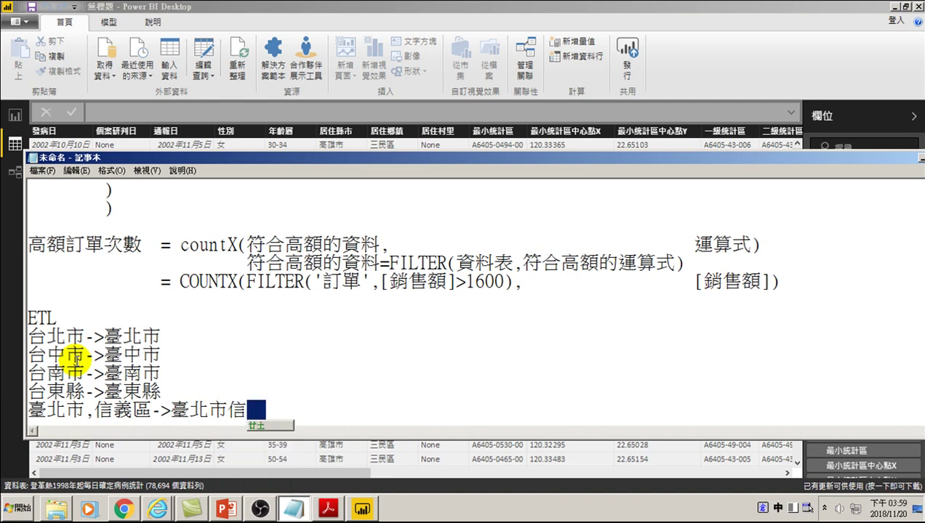
{"action": "type", "text": "tghqi sr"}
{"action": "key", "text": "space"}
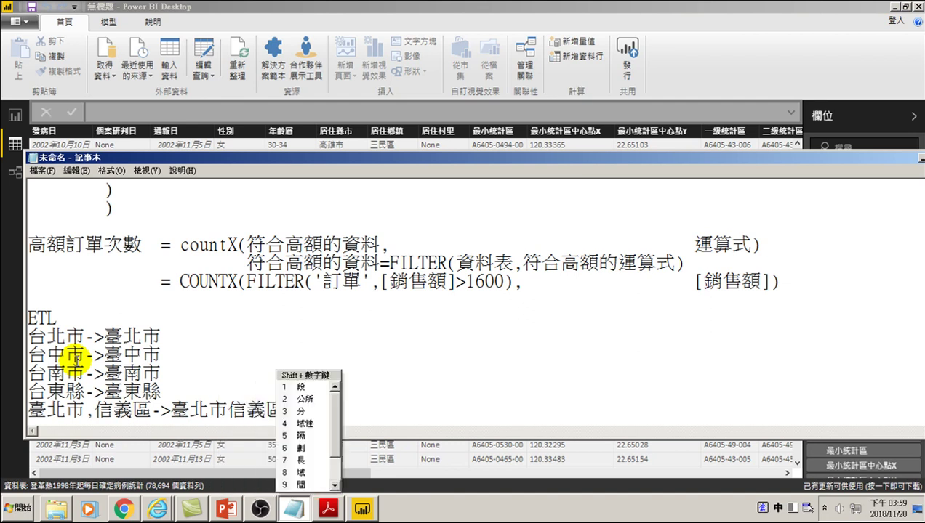
{"action": "left_click", "coordinate": [163, 402]}
{"action": "left_click_drag", "start_coordinate": [163, 402], "coordinate": [267, 408]}
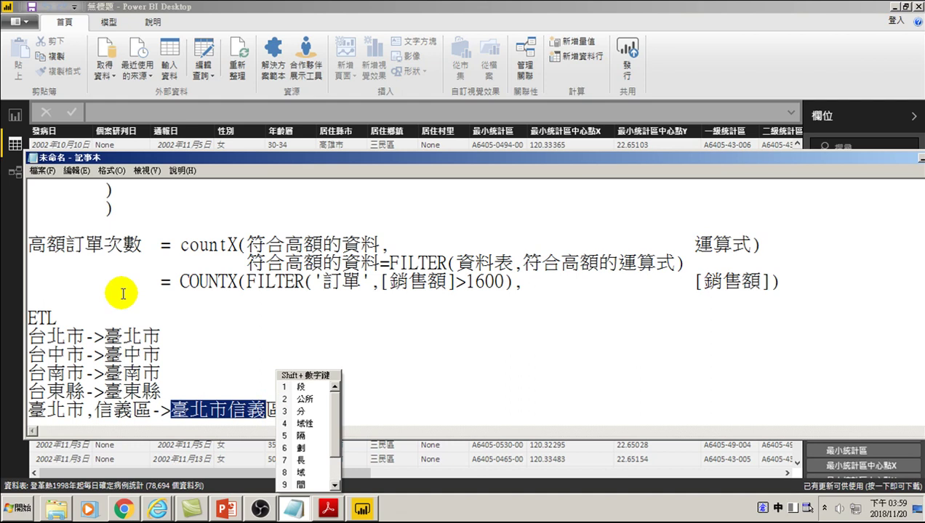
{"action": "left_click", "coordinate": [375, 359]}
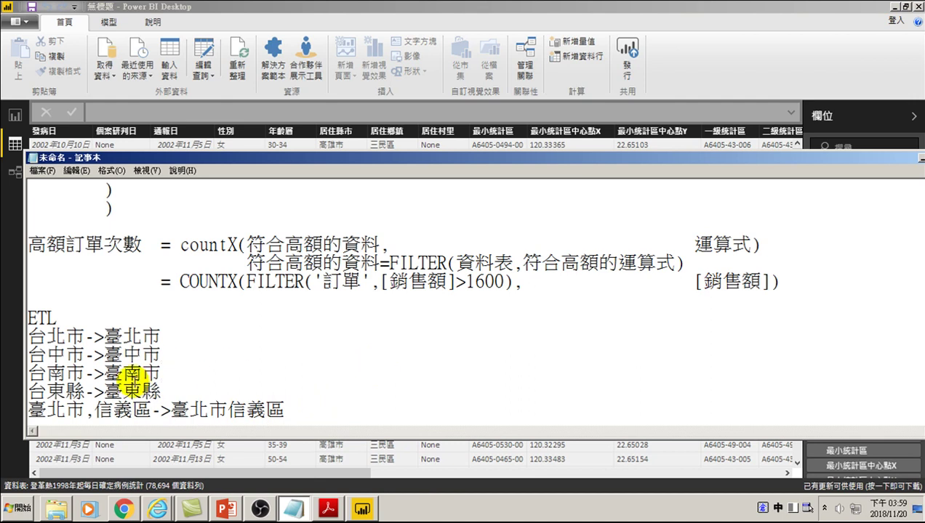
{"action": "left_click_drag", "start_coordinate": [29, 354], "coordinate": [135, 356]}
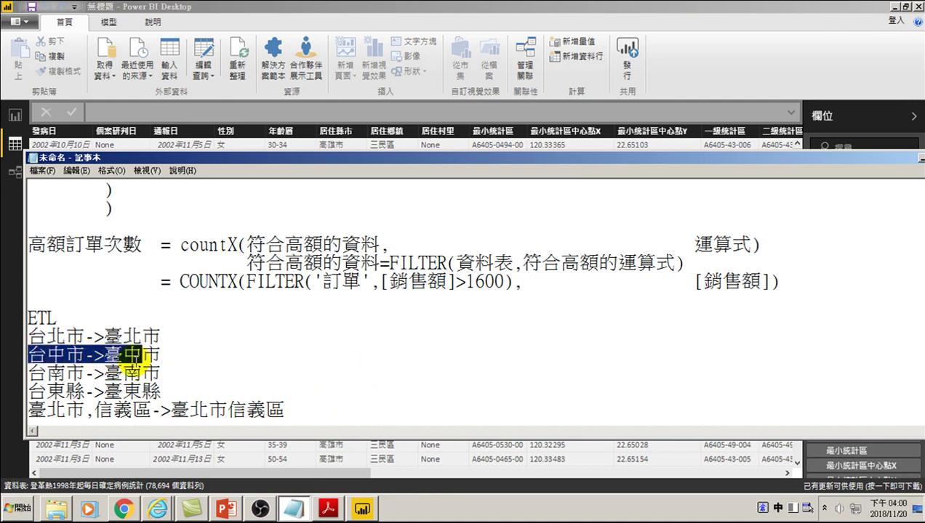
{"action": "left_click_drag", "start_coordinate": [29, 373], "coordinate": [106, 372]}
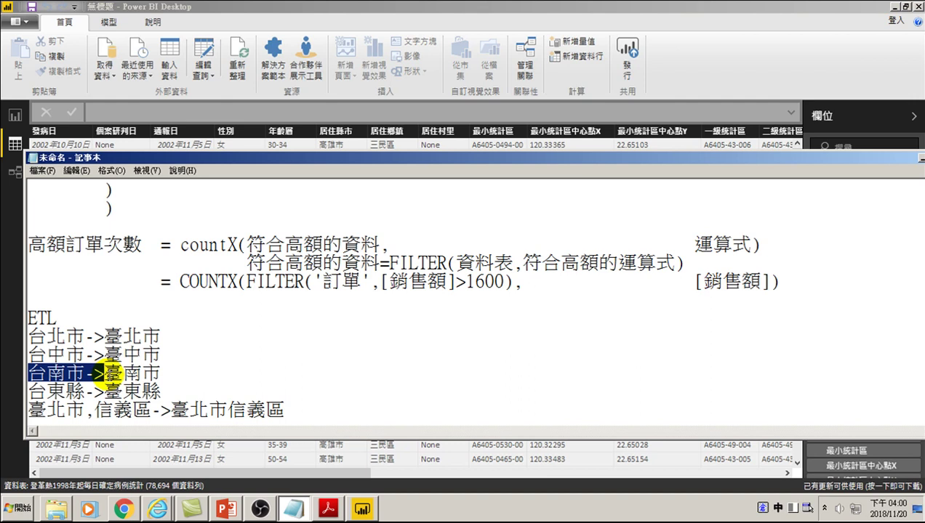
{"action": "left_click", "coordinate": [141, 369]}
{"action": "left_click", "coordinate": [31, 336]}
{"action": "left_click_drag", "start_coordinate": [31, 336], "coordinate": [176, 383]}
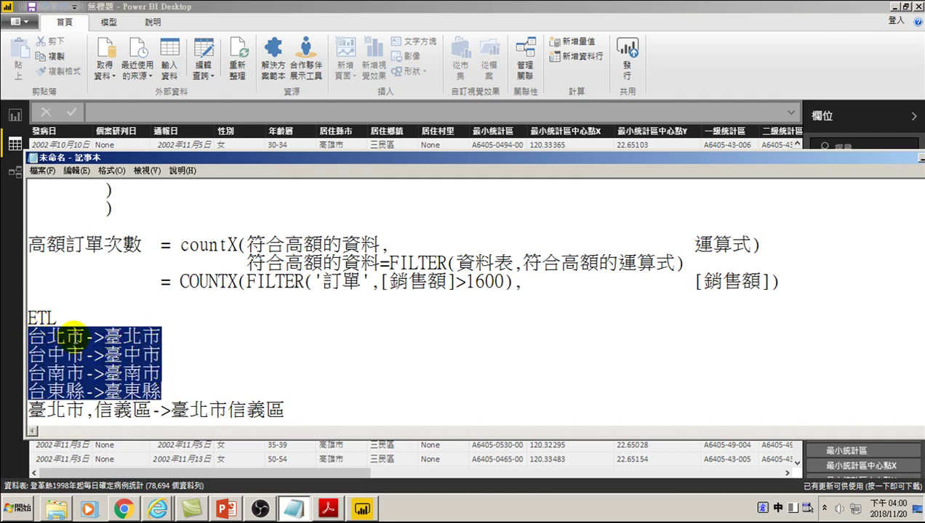
{"action": "left_click", "coordinate": [65, 335]}
{"action": "left_click_drag", "start_coordinate": [30, 334], "coordinate": [301, 413]}
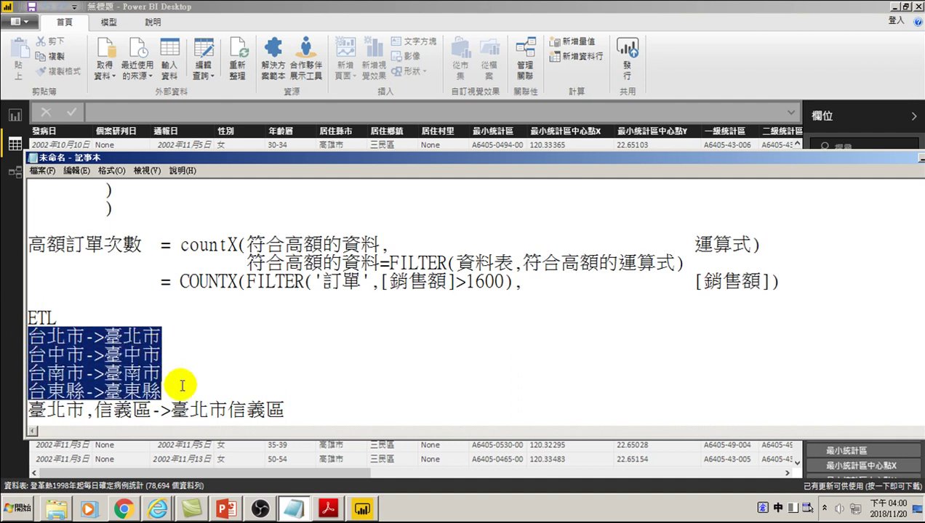
{"action": "left_click", "coordinate": [51, 342]}
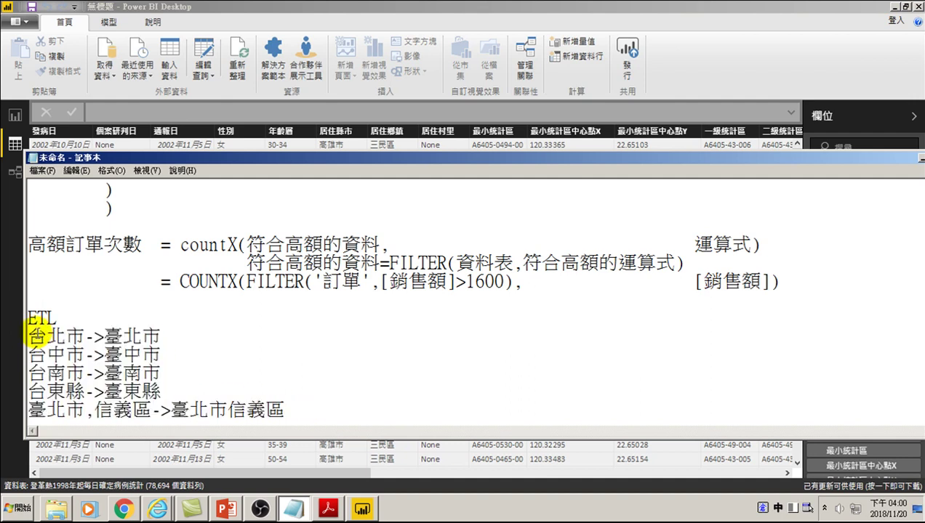
{"action": "left_click_drag", "start_coordinate": [29, 334], "coordinate": [168, 340]}
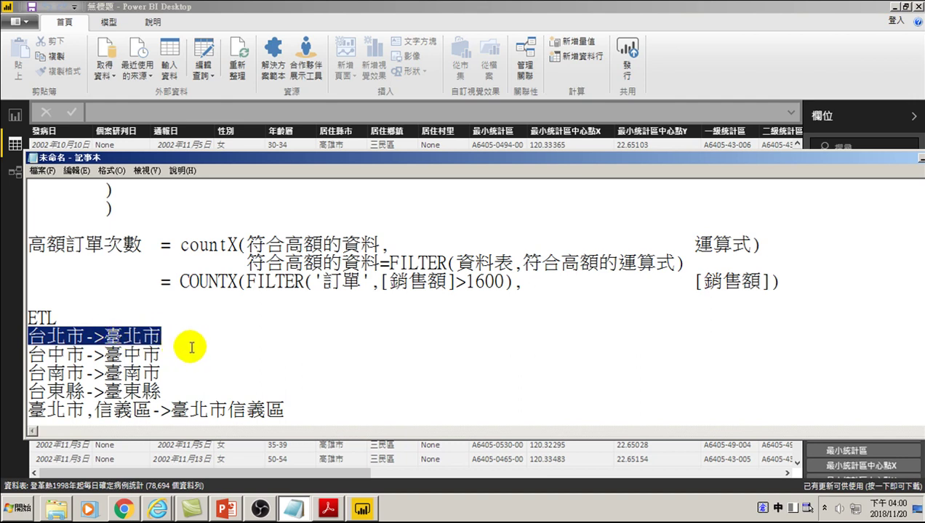
{"action": "left_click", "coordinate": [131, 355]}
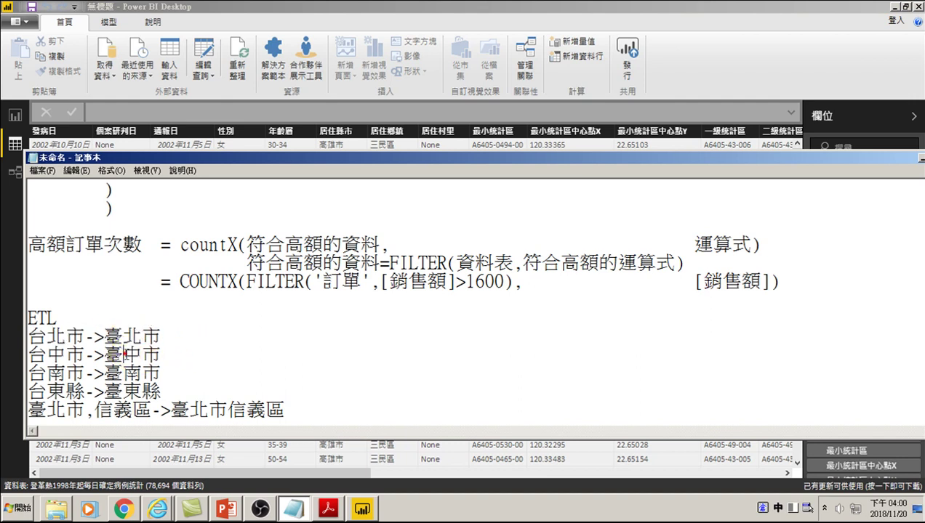
{"action": "left_click_drag", "start_coordinate": [144, 372], "coordinate": [46, 391]}
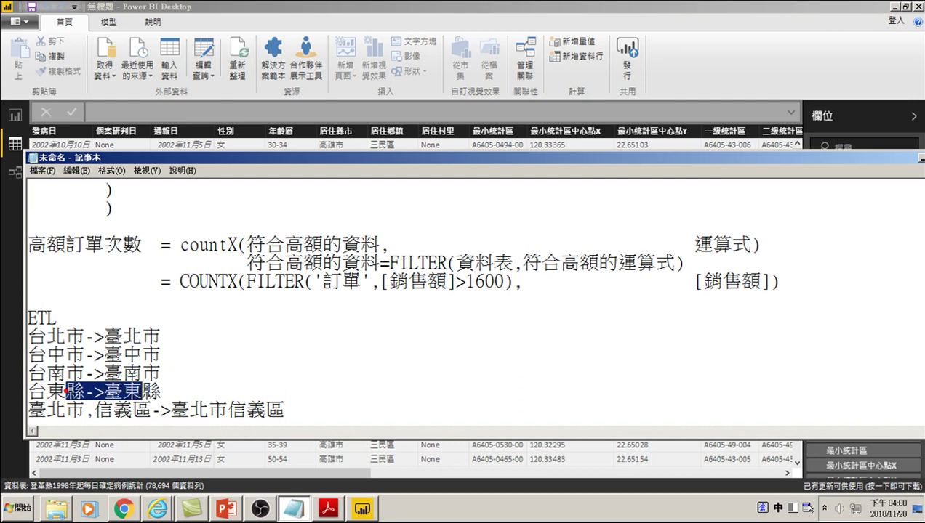
{"action": "left_click_drag", "start_coordinate": [208, 409], "coordinate": [48, 405]}
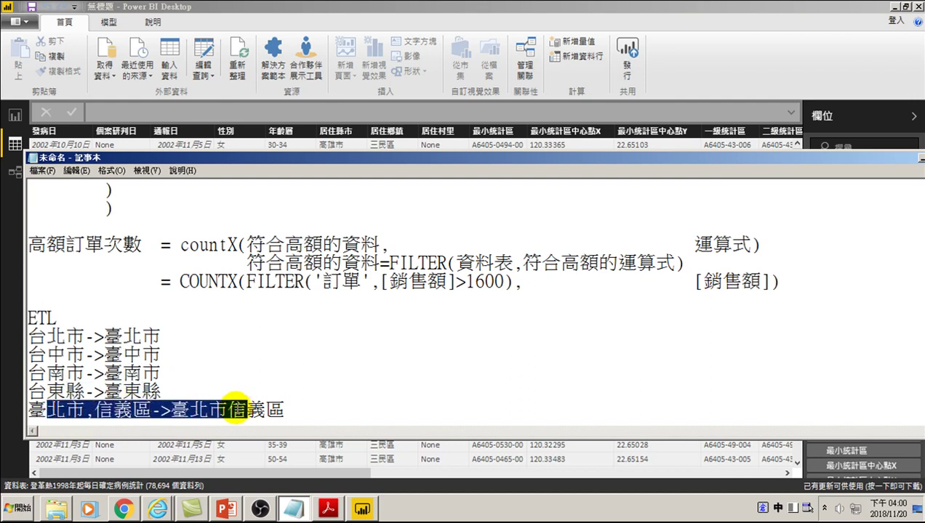
- Highlight the four 台-to-臺 city lines and the 臺北市,信義區 example to review them
{"action": "left_click", "coordinate": [223, 410]}
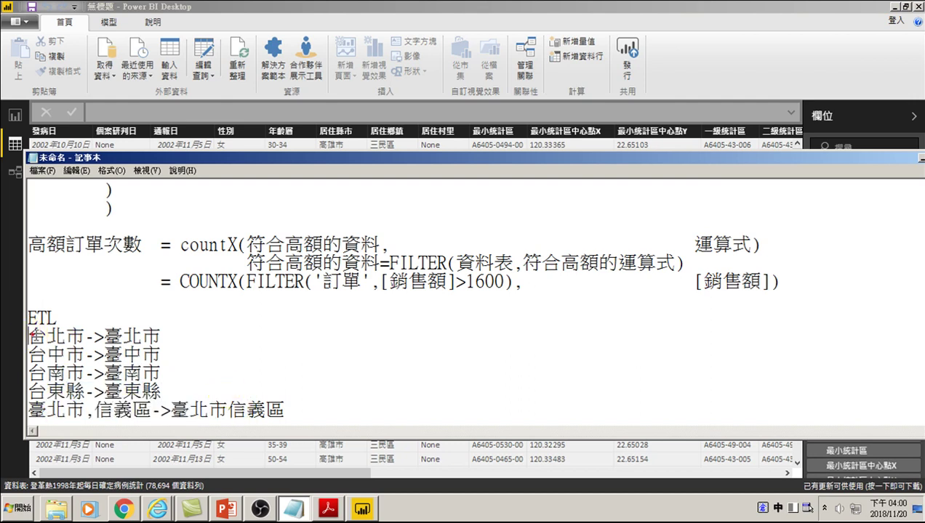
{"action": "left_click_drag", "start_coordinate": [29, 336], "coordinate": [177, 392]}
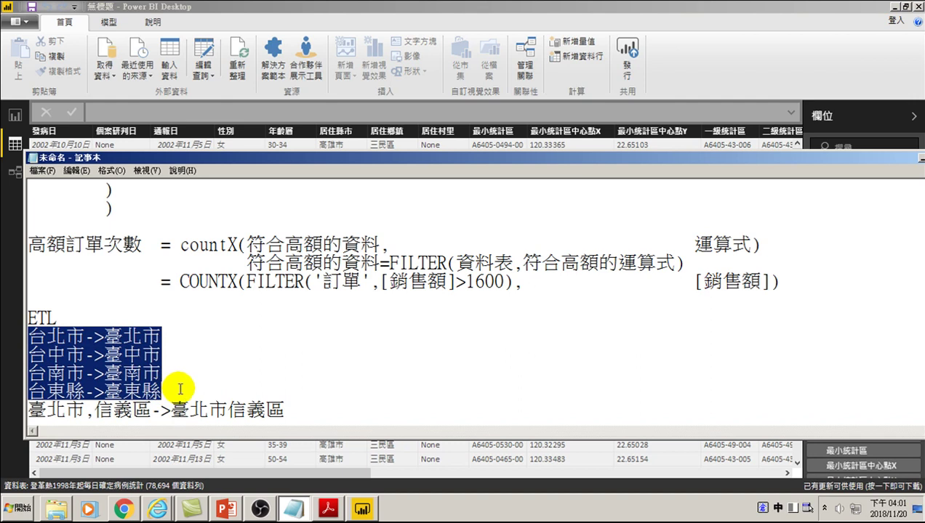
{"action": "left_click_drag", "start_coordinate": [29, 409], "coordinate": [301, 410]}
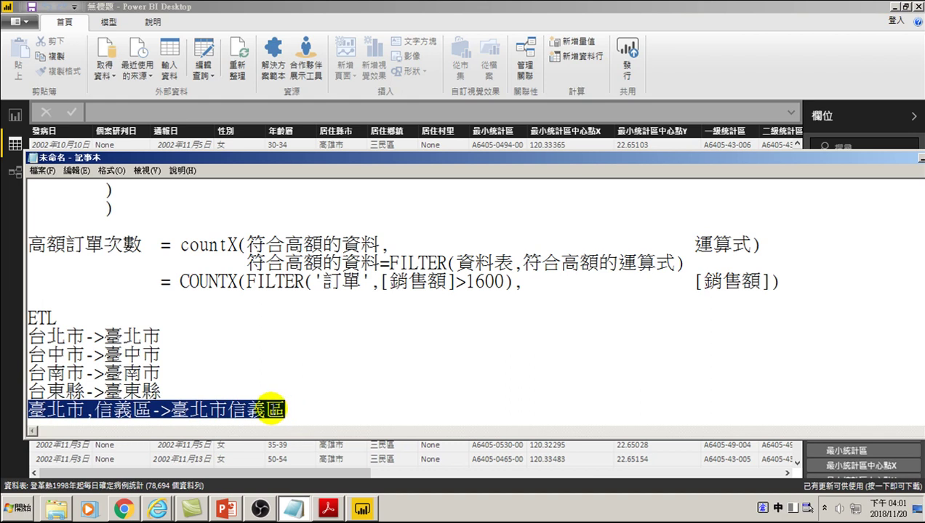
{"action": "left_click", "coordinate": [181, 371]}
{"action": "double_click", "coordinate": [170, 391]}
{"action": "left_click_drag", "start_coordinate": [170, 391], "coordinate": [29, 328]}
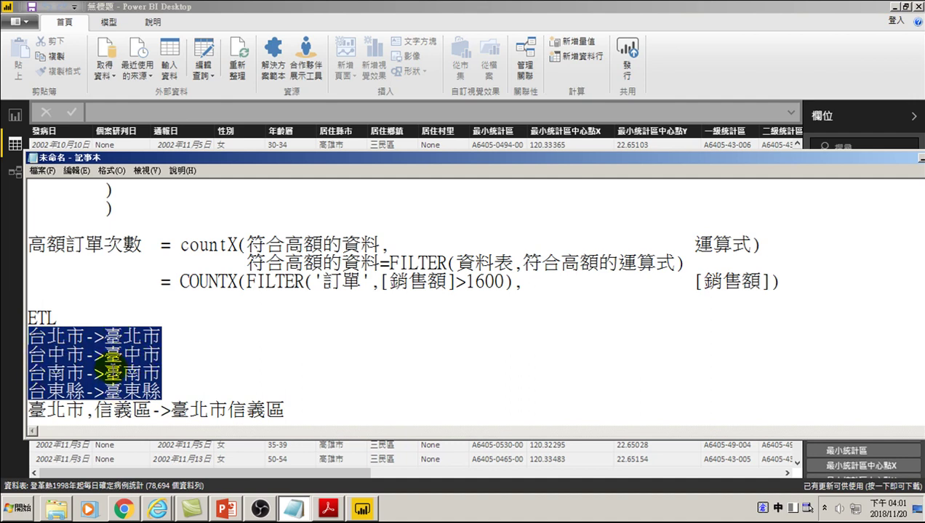
{"action": "left_click", "coordinate": [105, 371]}
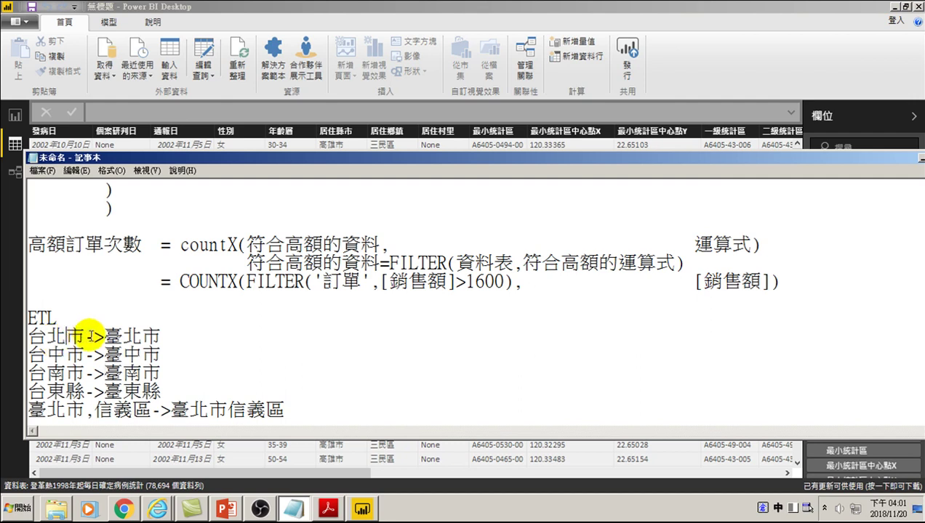
{"action": "left_click_drag", "start_coordinate": [28, 335], "coordinate": [46, 336]}
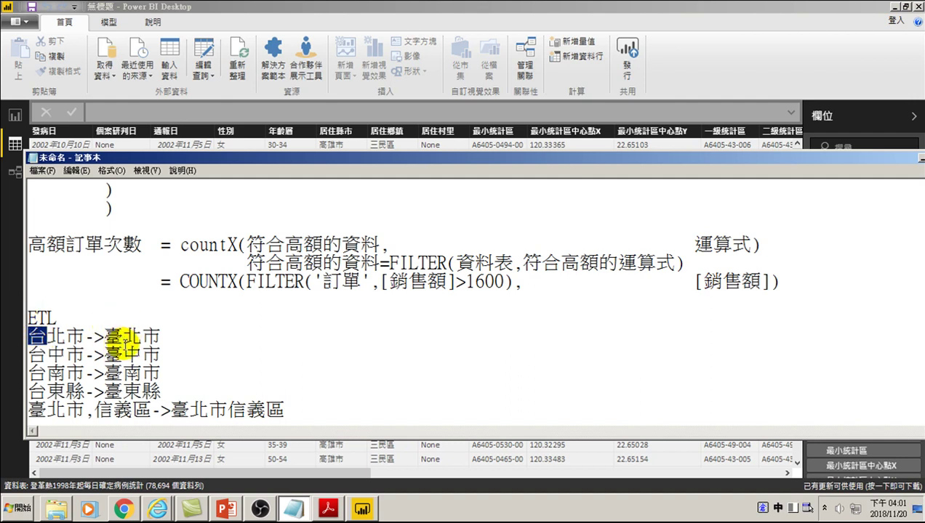
{"action": "left_click_drag", "start_coordinate": [173, 334], "coordinate": [173, 354]}
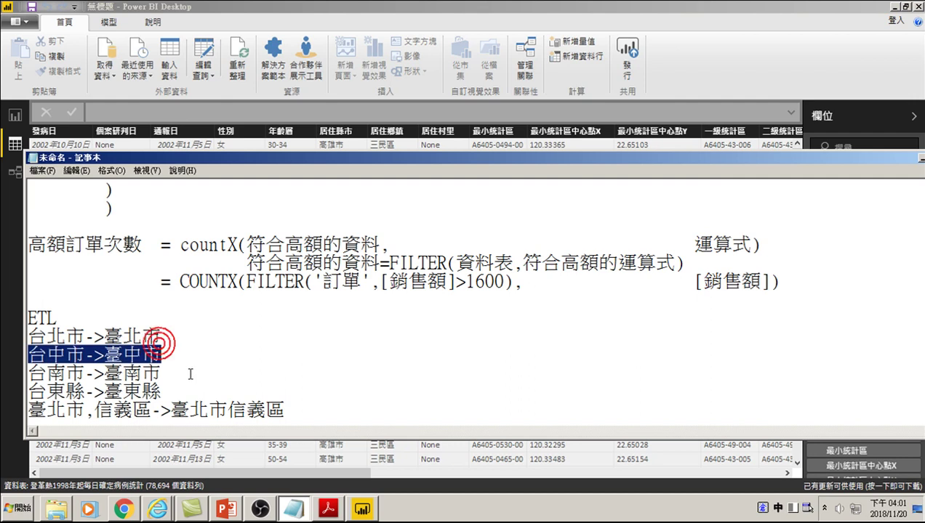
{"action": "scroll", "coordinate": [190, 363], "scroll_direction": "down", "scroll_amount": 2}
- Add blank lines under the list and type =if(left([居住縣市],1)
{"action": "left_click", "coordinate": [192, 276]}
{"action": "key", "text": "Return"}
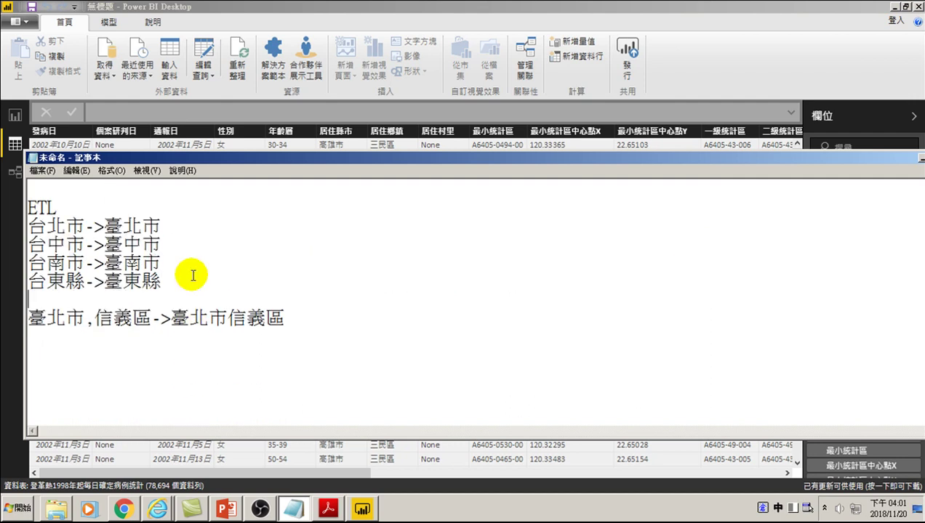
{"action": "key", "text": "Return"}
{"action": "key", "text": "Return"}
{"action": "key", "text": "Up"}
{"action": "key", "text": "Up"}
{"action": "key", "text": "Down"}
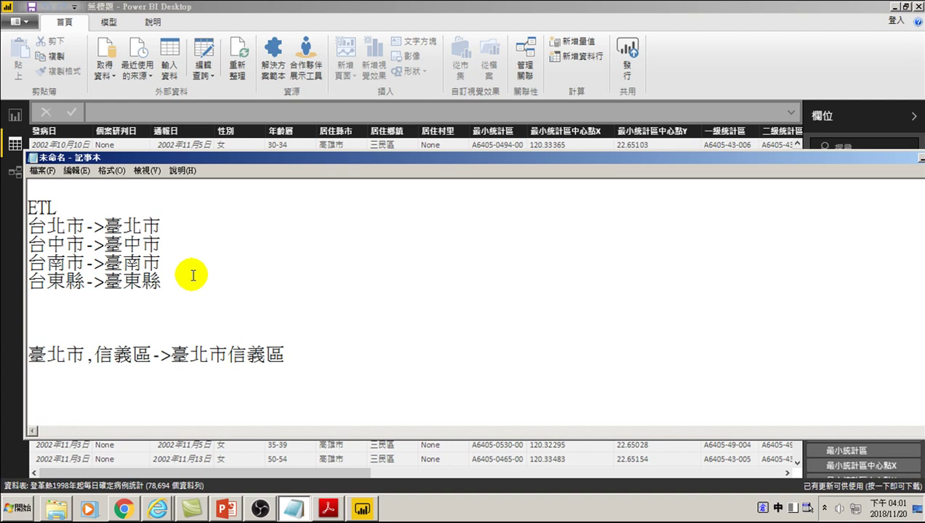
{"action": "type", "text": "="}
{"action": "type", "text": "if"}
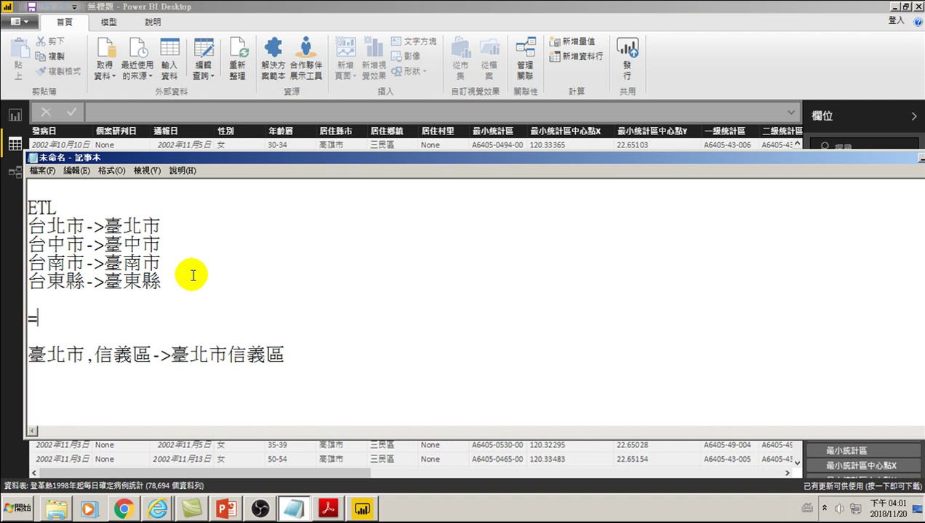
{"action": "type", "text": "(left"}
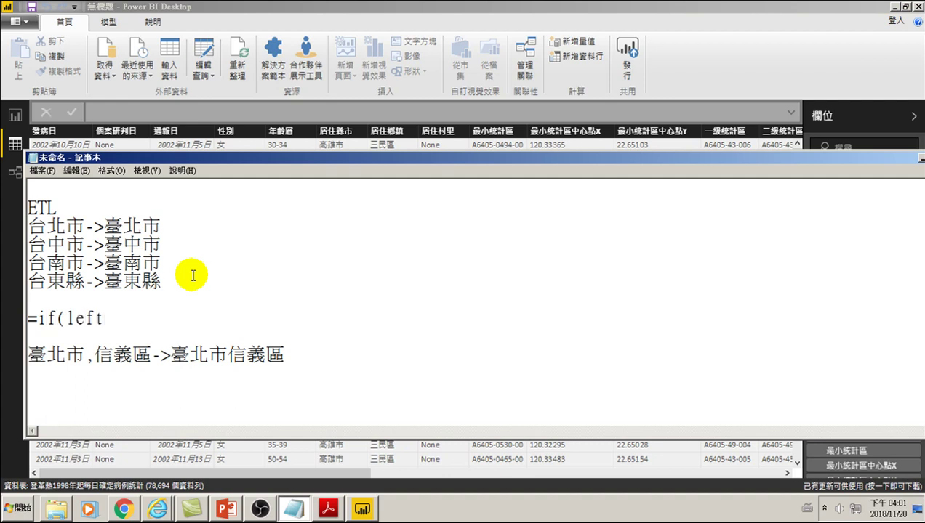
{"action": "type", "text": "(["}
{"action": "key", "text": "ctrl+space"}
{"action": "type", "text": "sr居住bfhv"}
{"action": "key", "text": "space"}
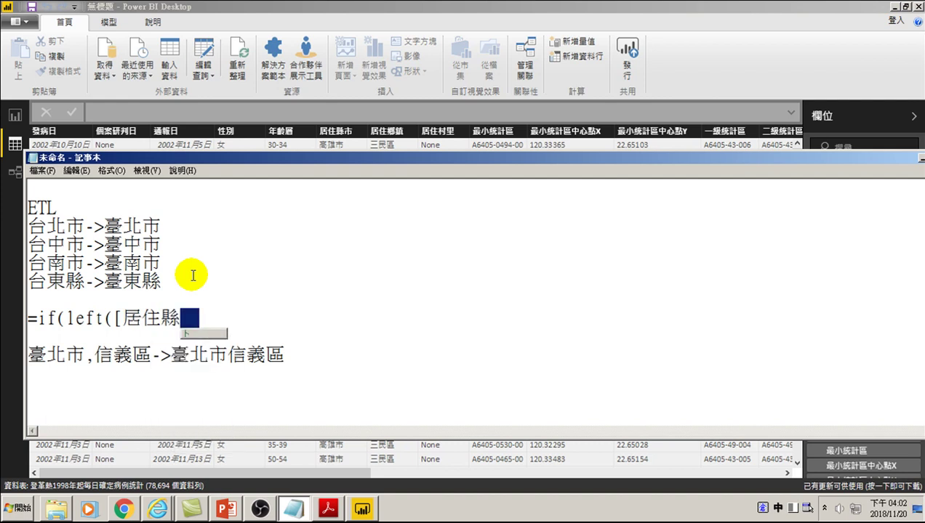
{"action": "type", "text": "市]"}
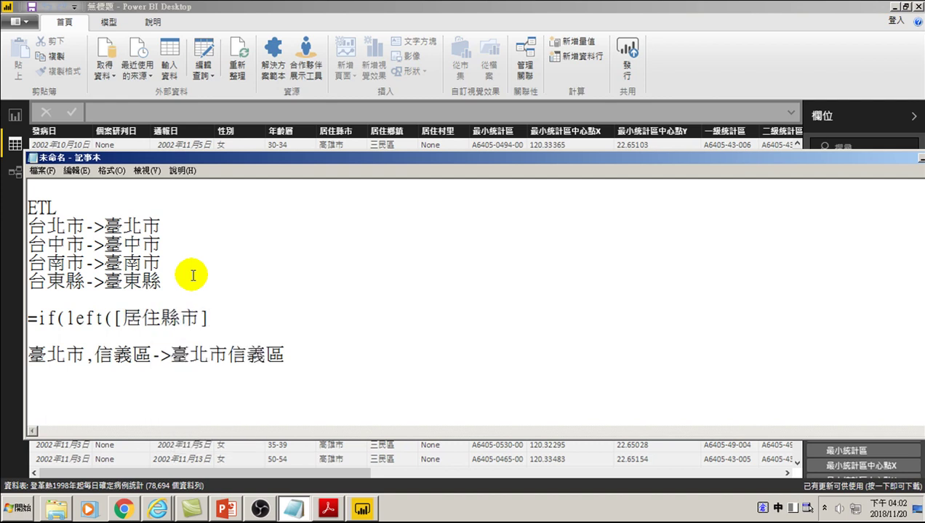
{"action": "type", "text": ",1)"}
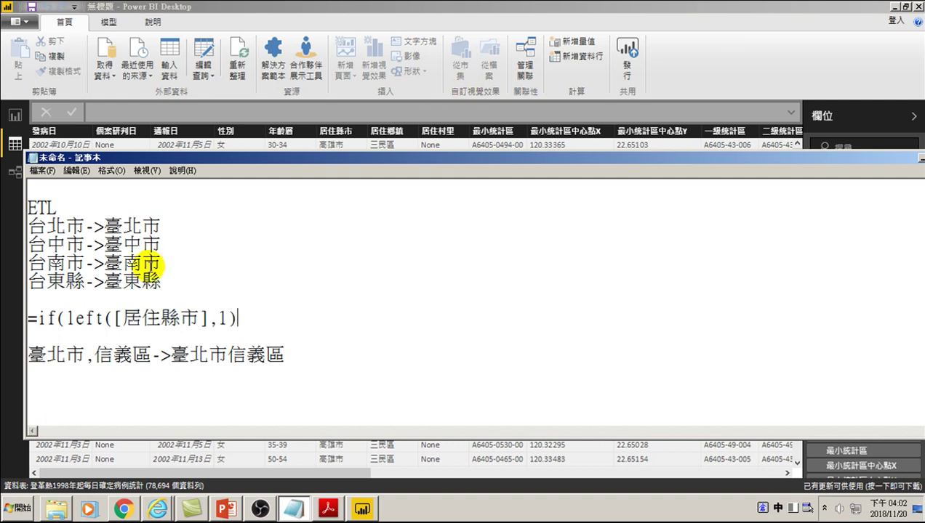
- Extend the formula line with ="台",臺 after the left([居住縣市],1) test
{"action": "left_click", "coordinate": [68, 319]}
{"action": "left_click_drag", "start_coordinate": [68, 319], "coordinate": [240, 319]}
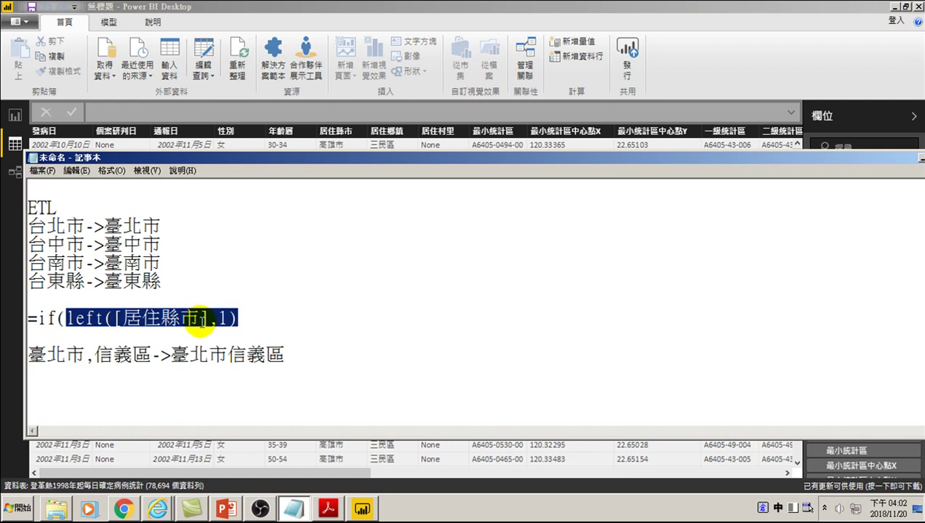
{"action": "left_click", "coordinate": [260, 317]}
{"action": "type", "text": "=\"台\""}
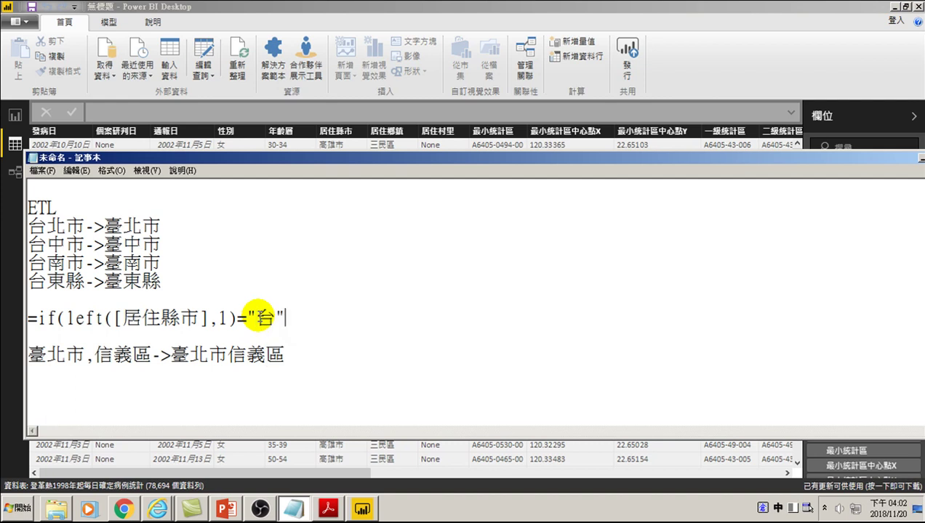
{"action": "type", "text": ","}
{"action": "type", "text": "臺"}
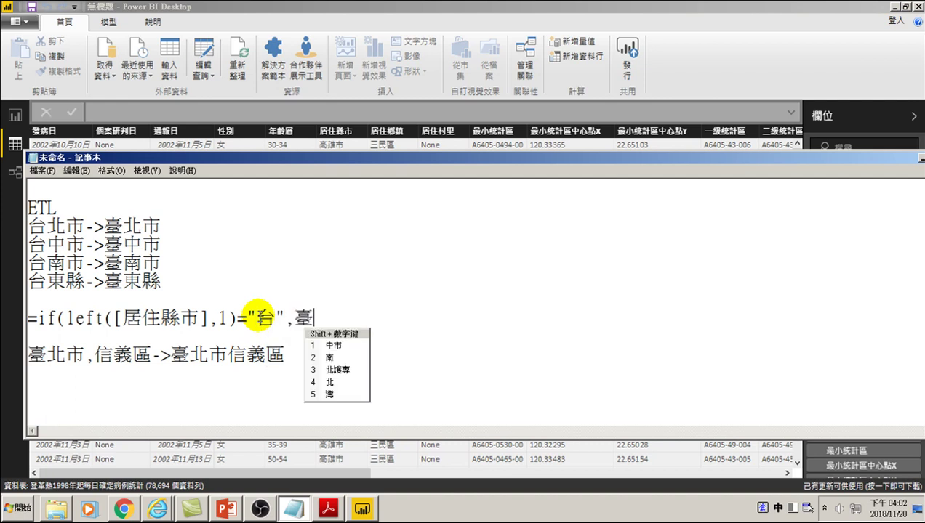
{"action": "key", "text": "Escape"}
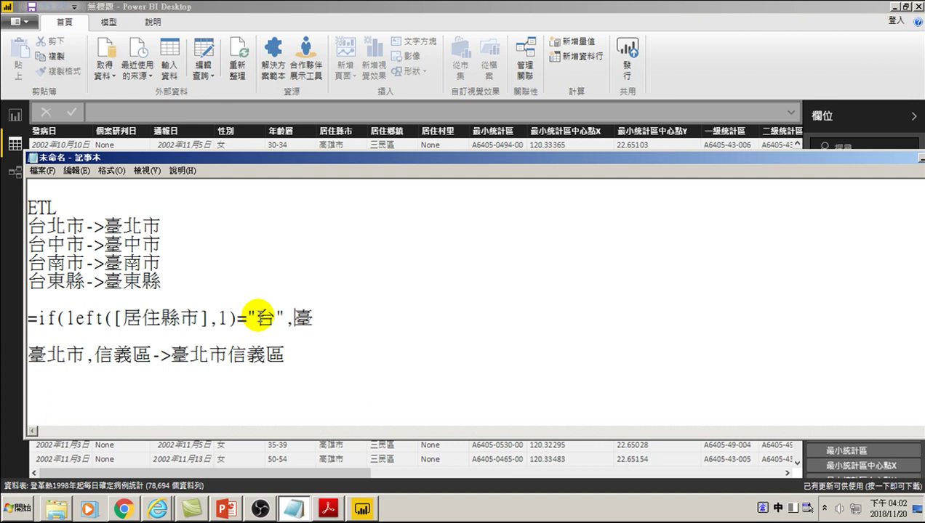
- Complete the draft as =if(left([居住縣市],1)="台","臺" & right([居住縣市],2),[居住縣市])
{"action": "type", "text": "\""}
{"action": "key", "text": "Right"}
{"action": "type", "text": "\" &"}
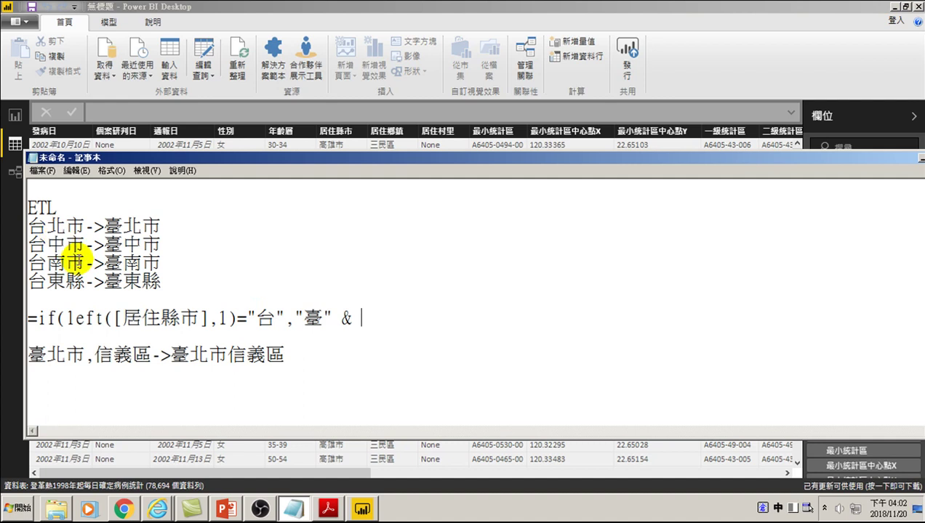
{"action": "type", "text": "right(["}
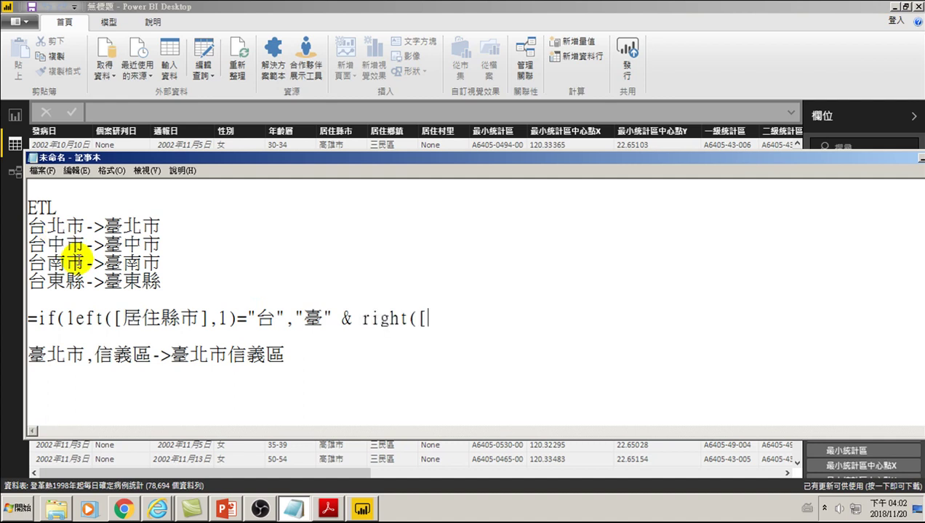
{"action": "type", "text": "居住"}
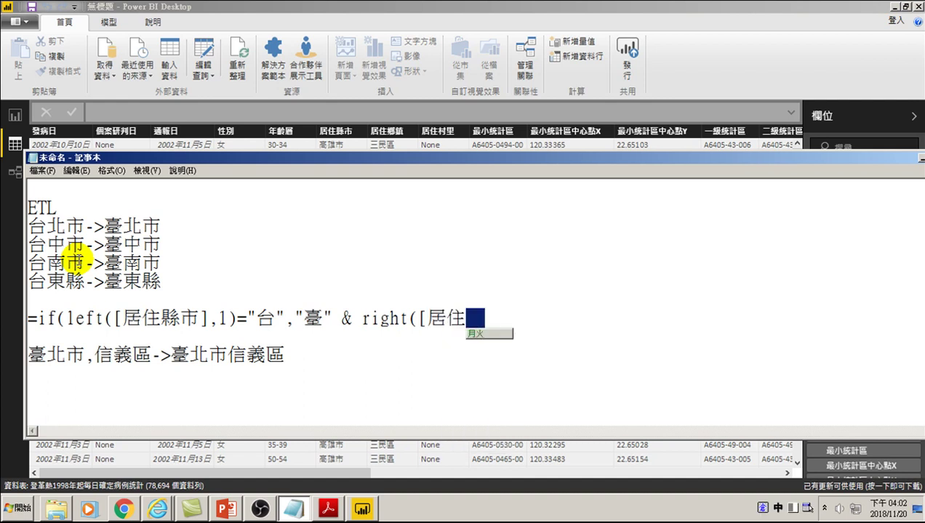
{"action": "type", "text": "縣市]"}
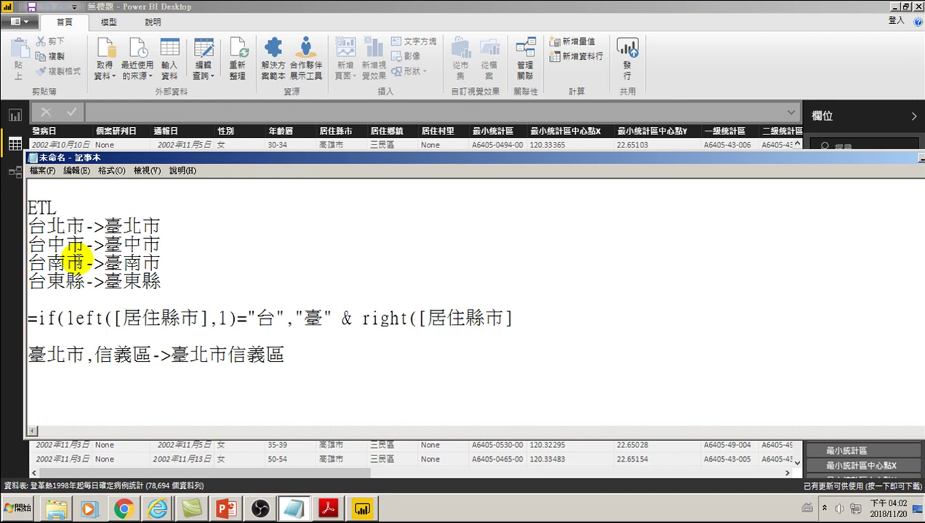
{"action": "type", "text": ",2)m"}
{"action": "key", "text": "BackSpace"}
{"action": "type", "text": ","}
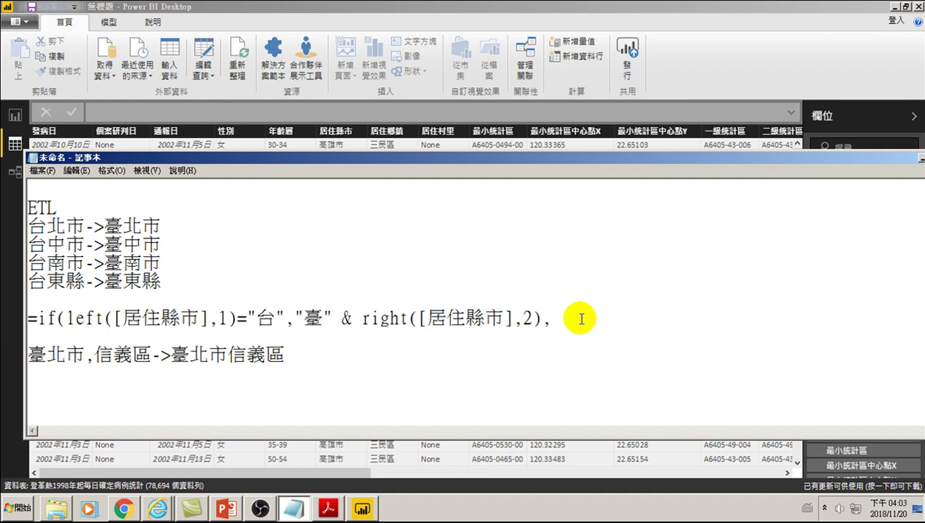
{"action": "type", "text": "["}
{"action": "type", "text": " sj"}
{"action": "key", "text": "BackSpace"}
{"action": "key", "text": "BackSpace"}
{"action": "key", "text": "BackSpace"}
{"action": "type", "text": "居住縣"}
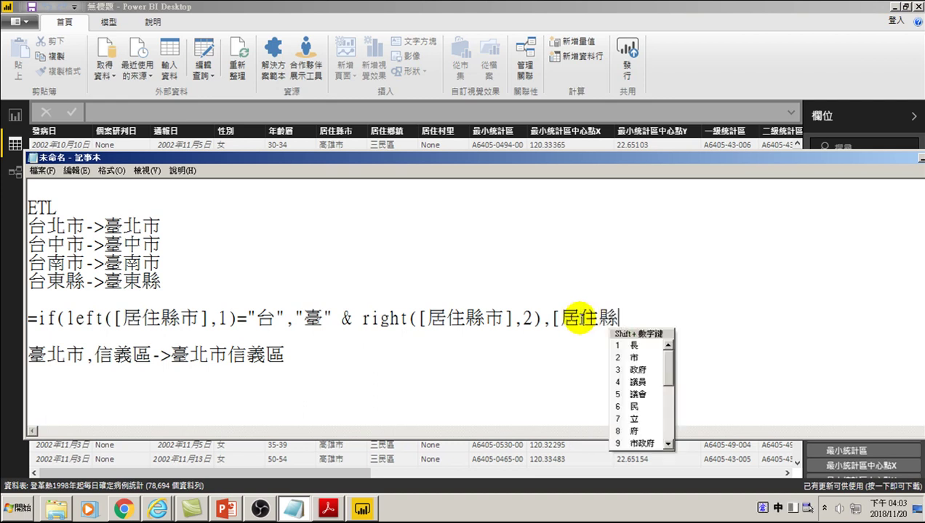
{"action": "type", "text": "市"}
{"action": "key", "text": "ctrl+space"}
{"action": "type", "text": "])"}
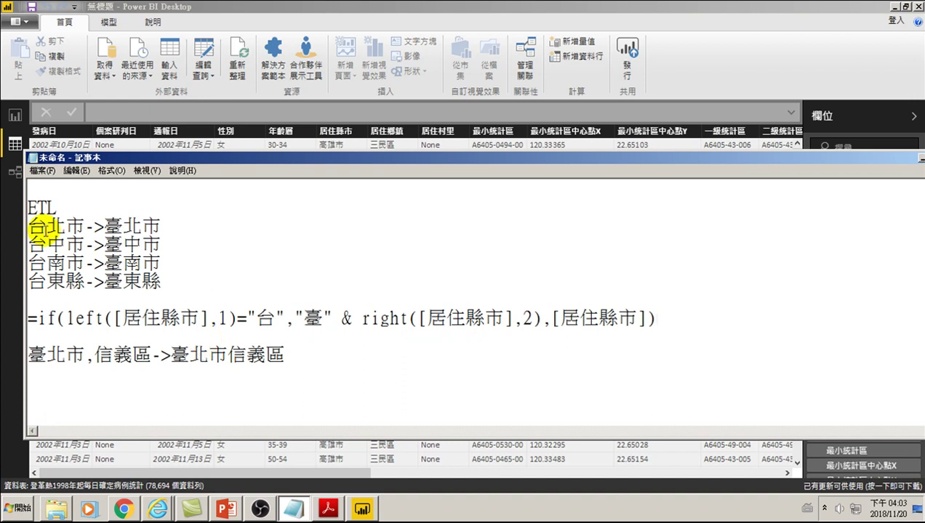
- Select the four 台-to-臺 example lines, then return to Power BI's dengue case table
{"action": "left_click_drag", "start_coordinate": [28, 223], "coordinate": [161, 283]}
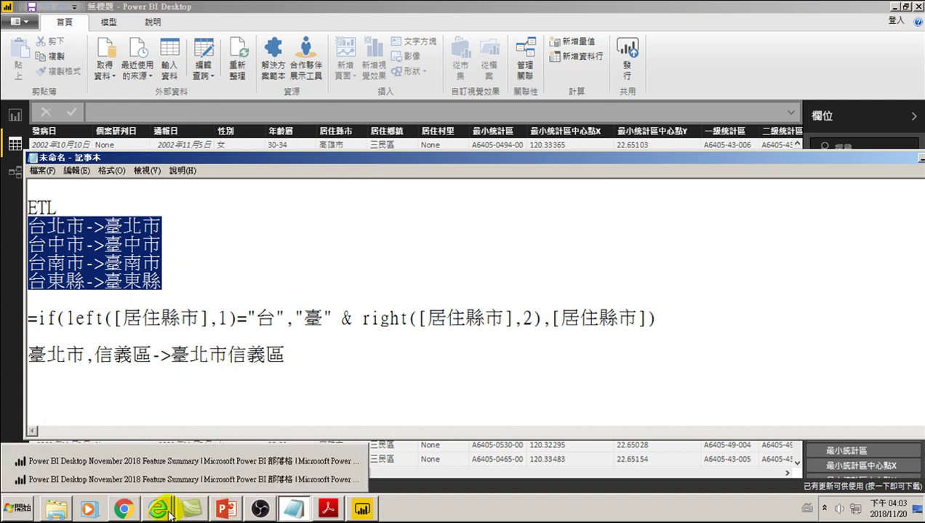
{"action": "left_click", "coordinate": [362, 509]}
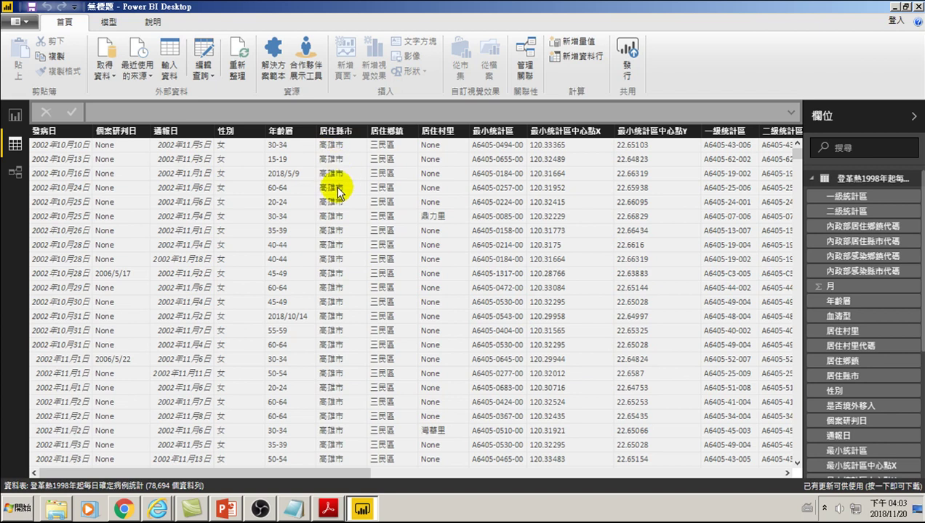
- Collapse the dengue table's fields and display the 臺灣各區人口數 table's 368 district rows
{"action": "left_click", "coordinate": [812, 178]}
{"action": "left_click", "coordinate": [842, 196]}
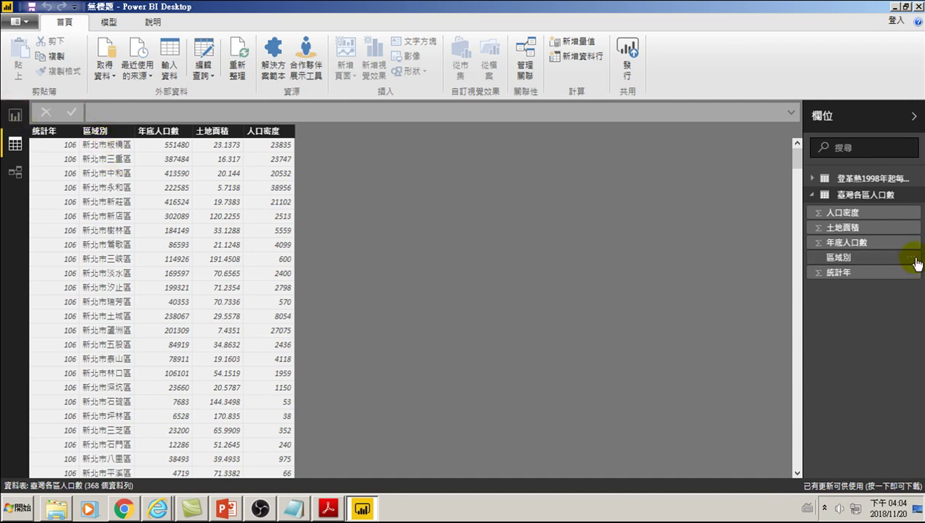
- Return to the dengue case table and start a new calculated column from its field's context menu
{"action": "left_click", "coordinate": [836, 178]}
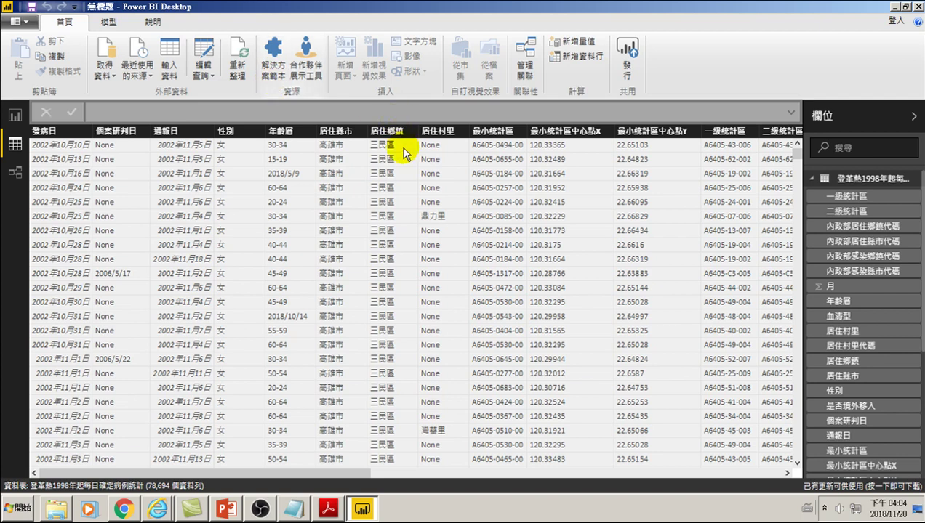
{"action": "mouse_move", "coordinate": [863, 240]}
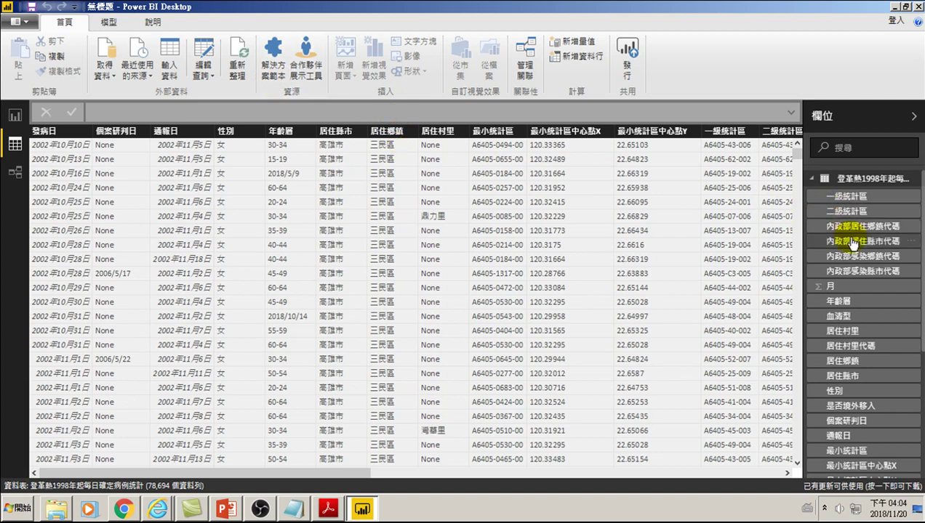
{"action": "right_click", "coordinate": [851, 228]}
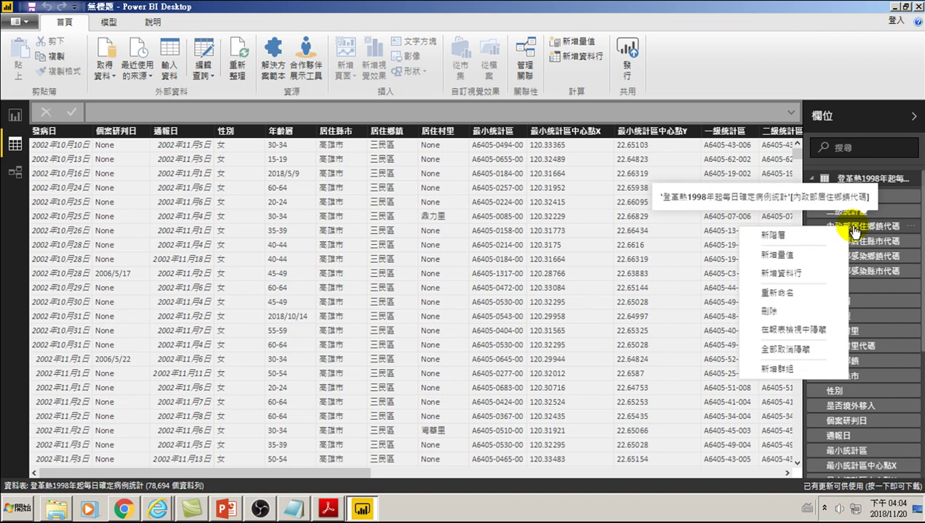
{"action": "left_click", "coordinate": [784, 274]}
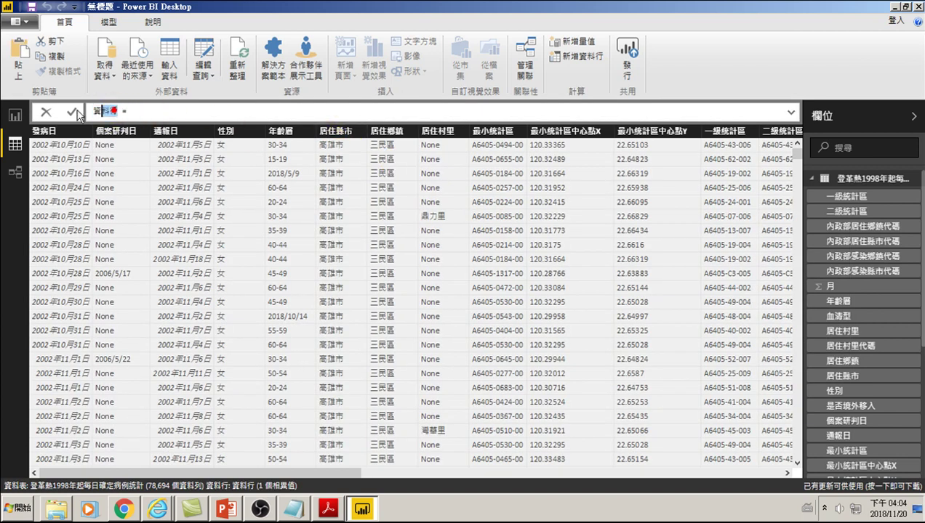
- Rename the new column to 居住縣市2 using Chinese input
{"action": "key", "text": "BackSpace"}
{"action": "key", "text": "ctrl+space"}
{"action": "type", "text": "ㄕ居住"}
{"action": "type", "text": "縣"}
{"action": "type", "text": "市"}
{"action": "key", "text": "ctrl+space"}
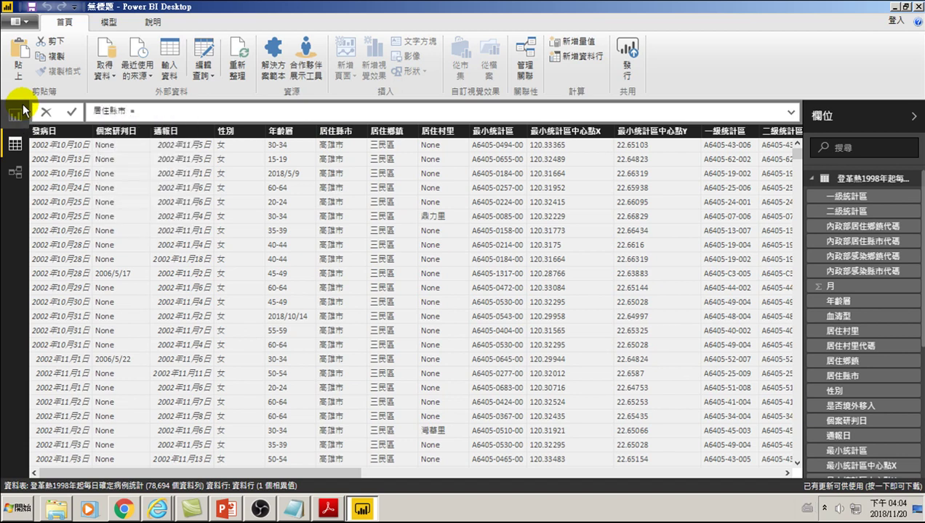
{"action": "type", "text": "2"}
- Begin the formula with IF(LEFT('登革熱…'[居住縣市],1)= using autocomplete
{"action": "key", "text": "ctrl+space"}
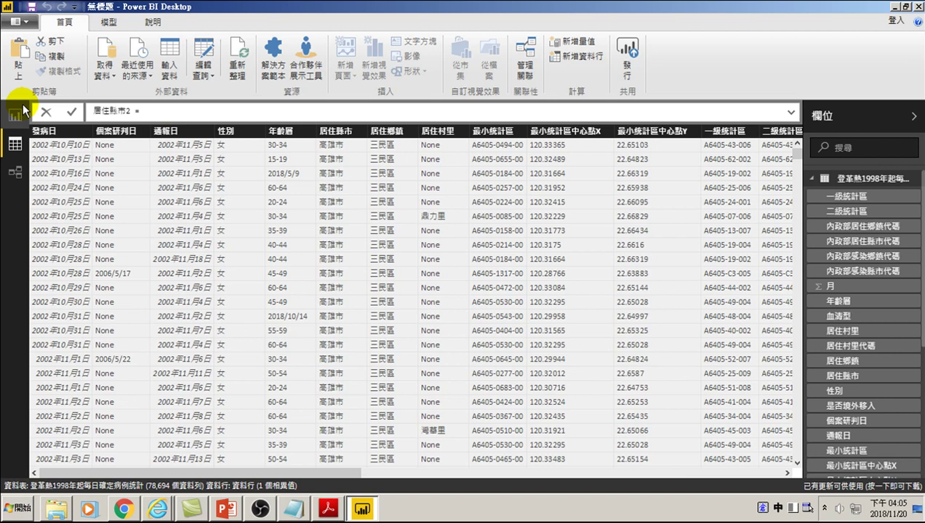
{"action": "key", "text": "ctrl+space"}
{"action": "type", "text": "if"}
{"action": "key", "text": "Tab"}
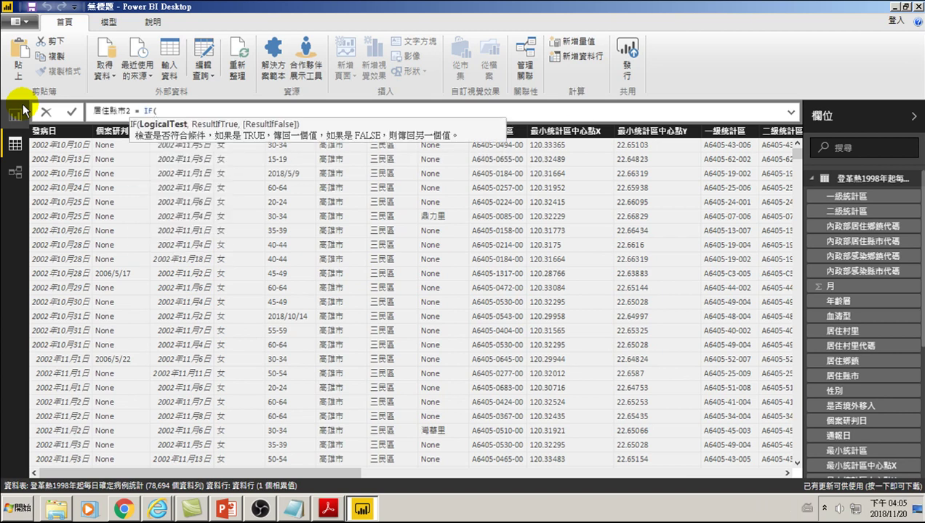
{"action": "type", "text": "lef"}
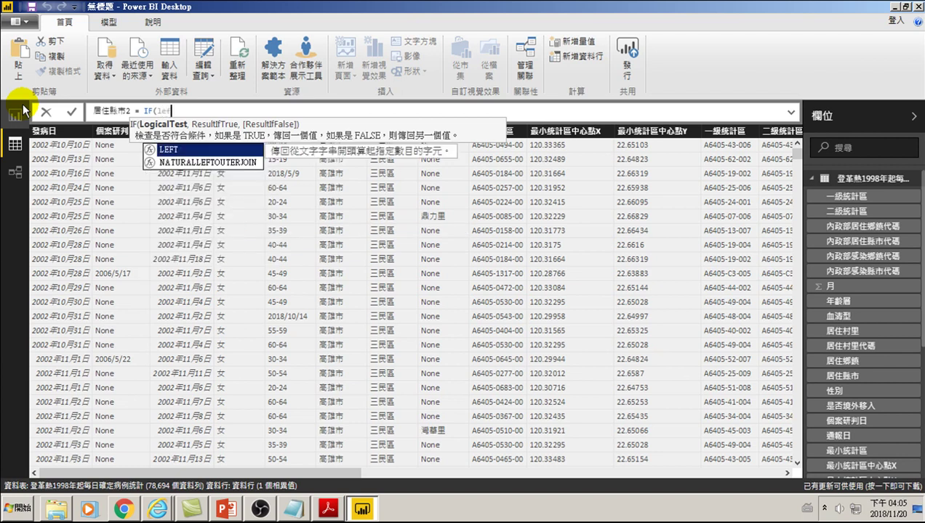
{"action": "key", "text": "Tab"}
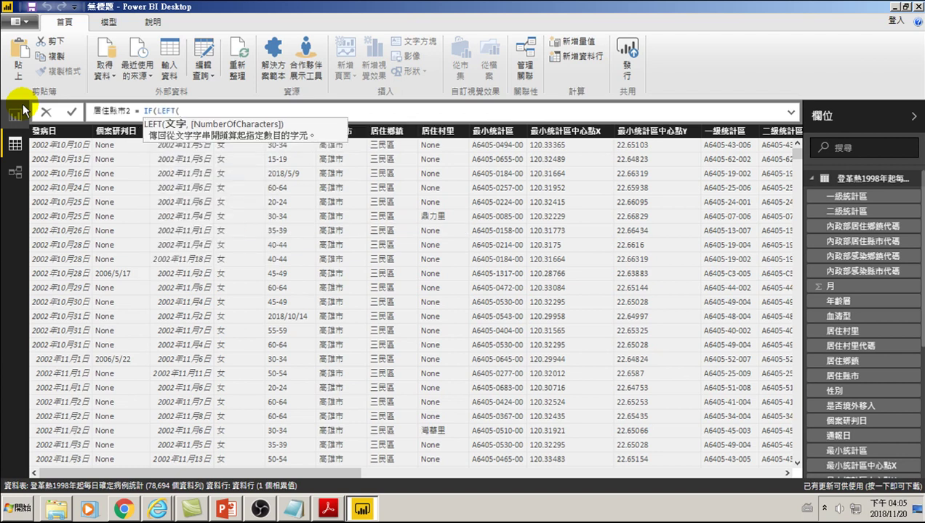
{"action": "type", "text": "'"}
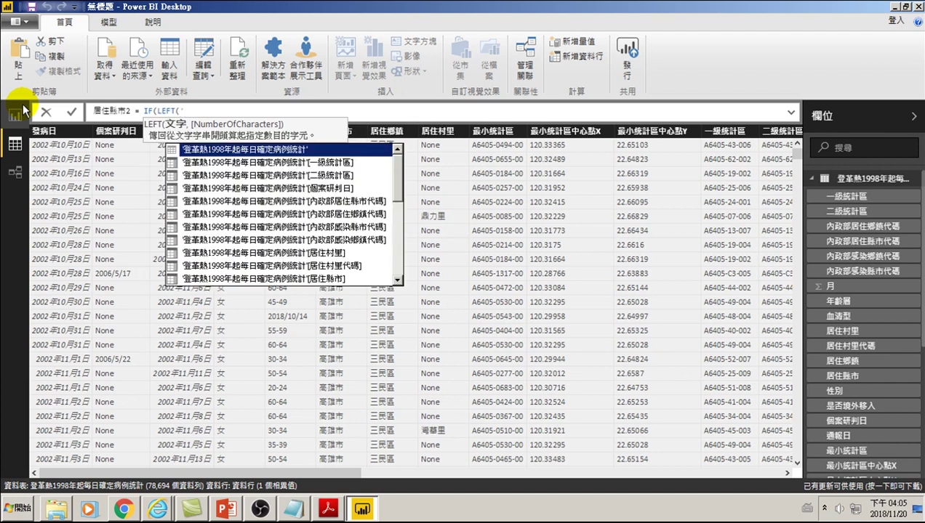
{"action": "key", "text": "Down"}
{"action": "key", "text": "Down"}
{"action": "key", "text": "Down"}
{"action": "key", "text": "Down"}
{"action": "key", "text": "Down"}
{"action": "key", "text": "Down"}
{"action": "key", "text": "Down"}
{"action": "key", "text": "Down"}
{"action": "key", "text": "Down"}
{"action": "key", "text": "Down"}
{"action": "key", "text": "Down"}
{"action": "key", "text": "Down"}
{"action": "key", "text": "Down"}
{"action": "key", "text": "Down"}
{"action": "key", "text": "Down"}
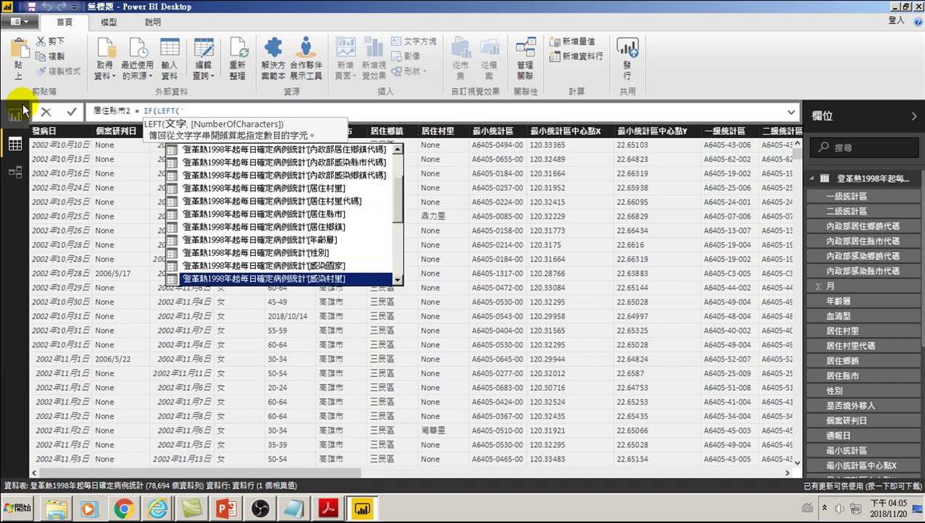
{"action": "key", "text": "Up"}
{"action": "key", "text": "Up"}
{"action": "key", "text": "Up"}
{"action": "key", "text": "Up"}
{"action": "key", "text": "Up"}
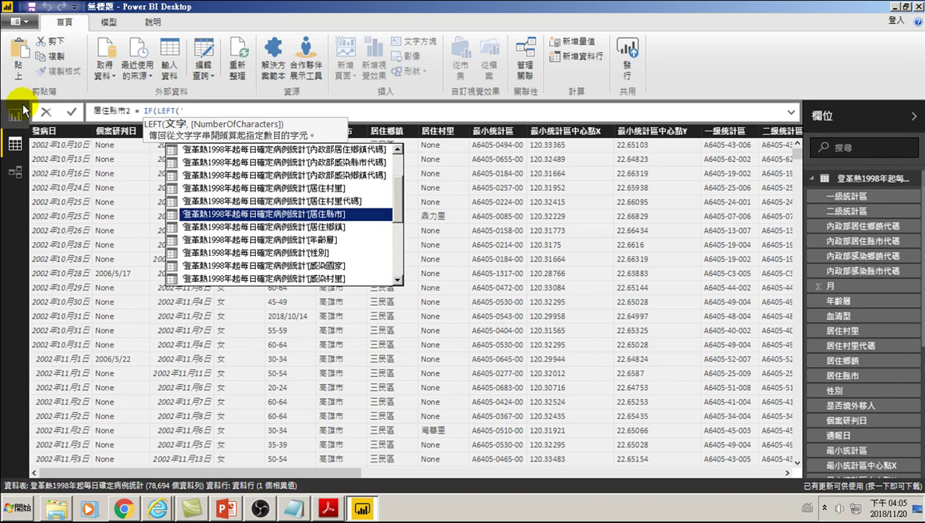
{"action": "key", "text": "Tab"}
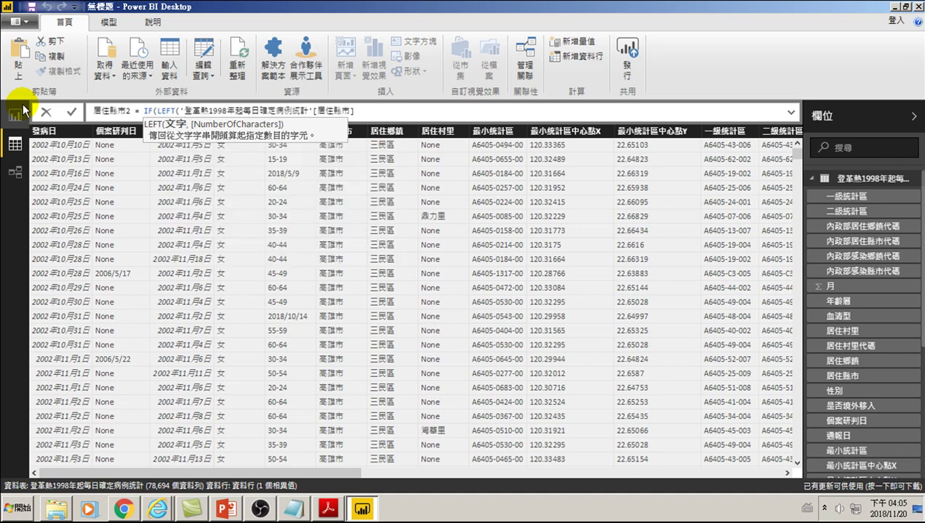
{"action": "type", "text": ","}
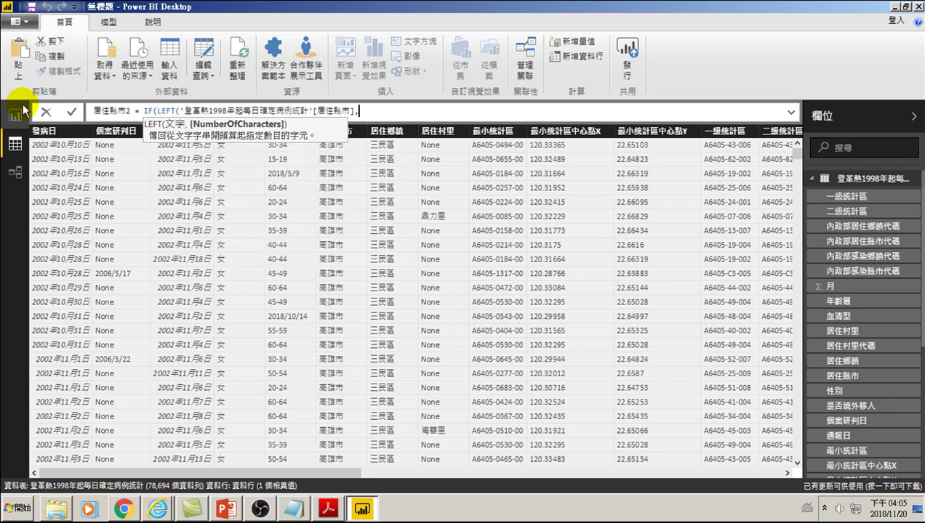
{"action": "type", "text": "1"}
{"action": "type", "text": ")="}
- Compare against "台" and start the true result with "臺" &
{"action": "key", "text": "ctrl+space"}
{"action": "type", "text": "\""}
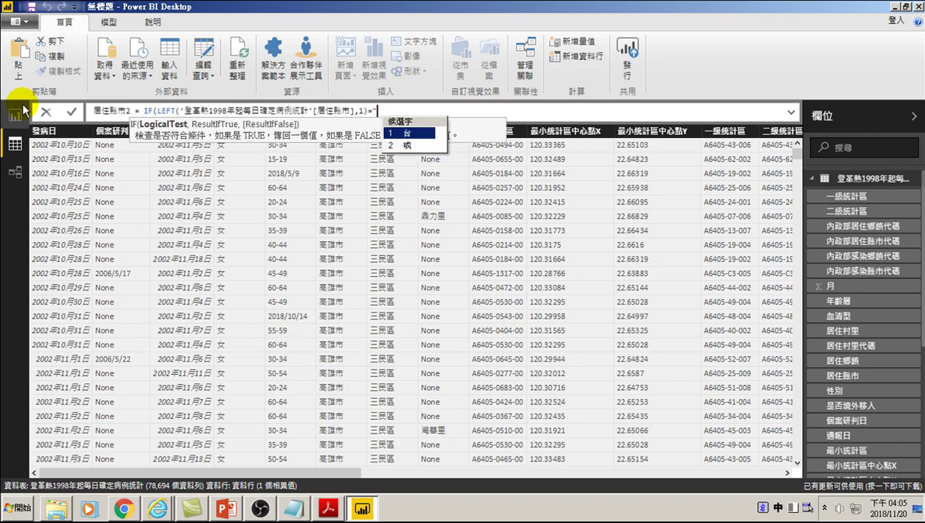
{"action": "key", "text": "Return"}
{"action": "type", "text": "\","}
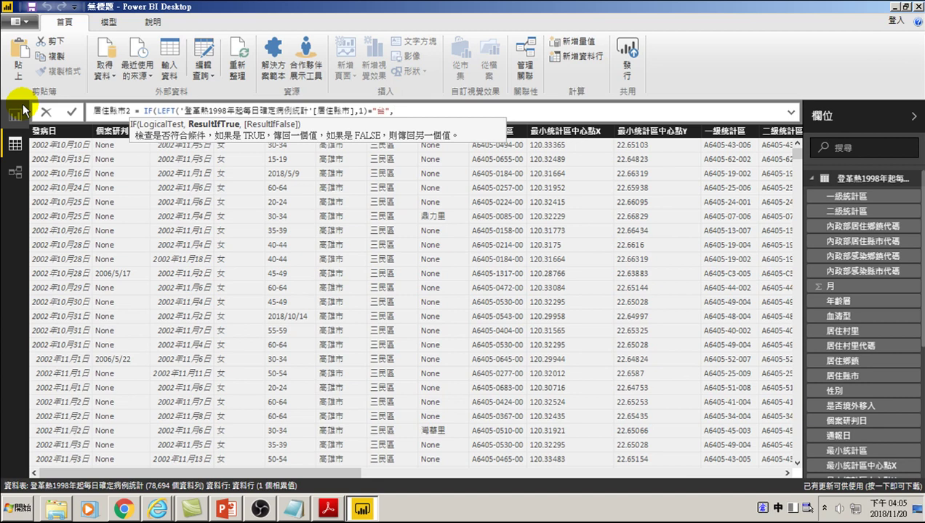
{"action": "type", "text": "\"w96"}
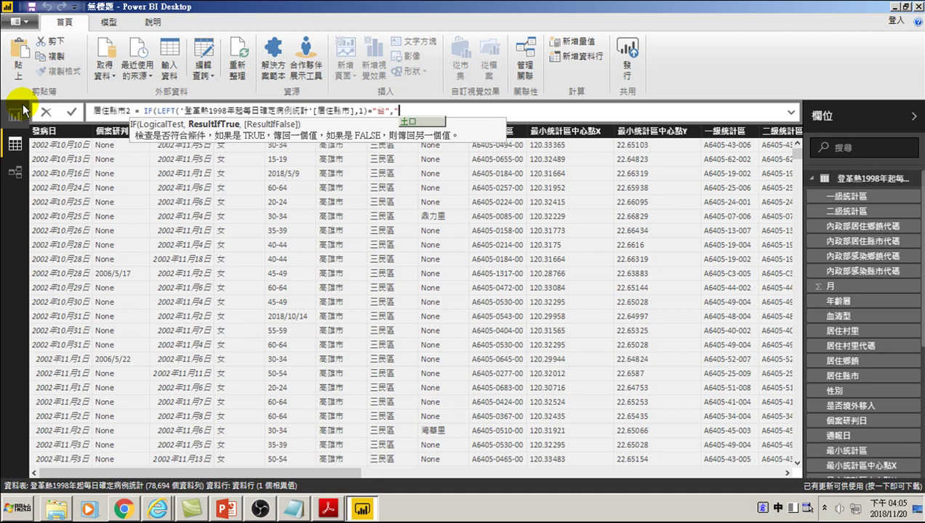
{"action": "key", "text": "Return"}
{"action": "type", "text": "\""}
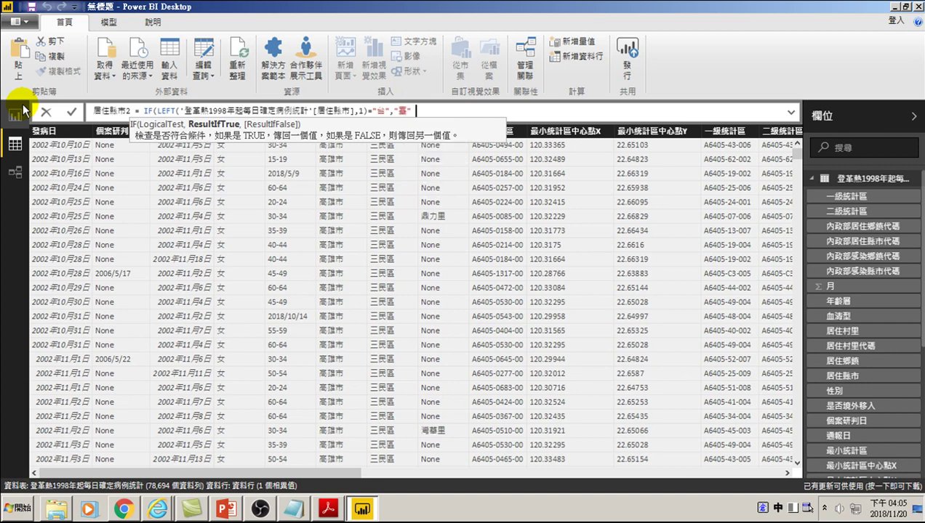
{"action": "key", "text": "ctrl+space"}
{"action": "type", "text": "&"}
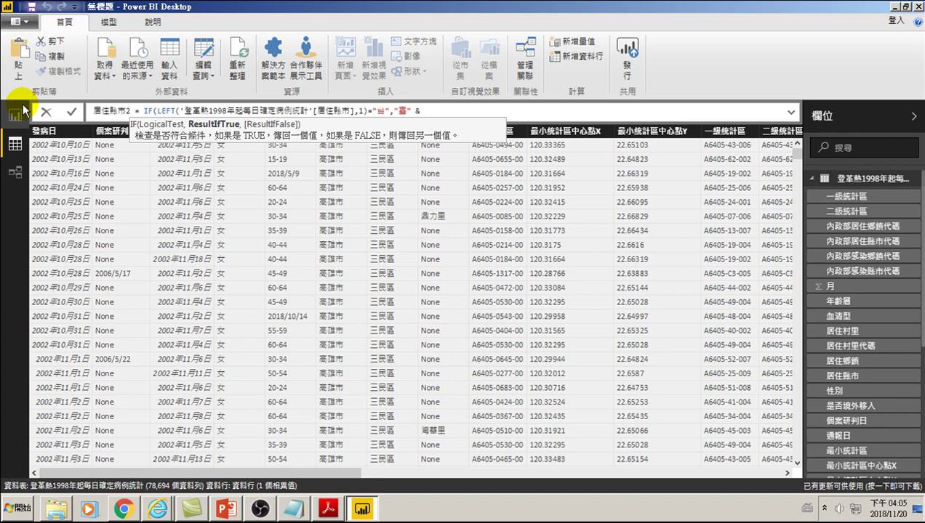
- Append RIGHT('登革熱…'[居住縣市],2) and fall back to '登革熱…'[居住縣市] otherwise
{"action": "type", "text": "ri"}
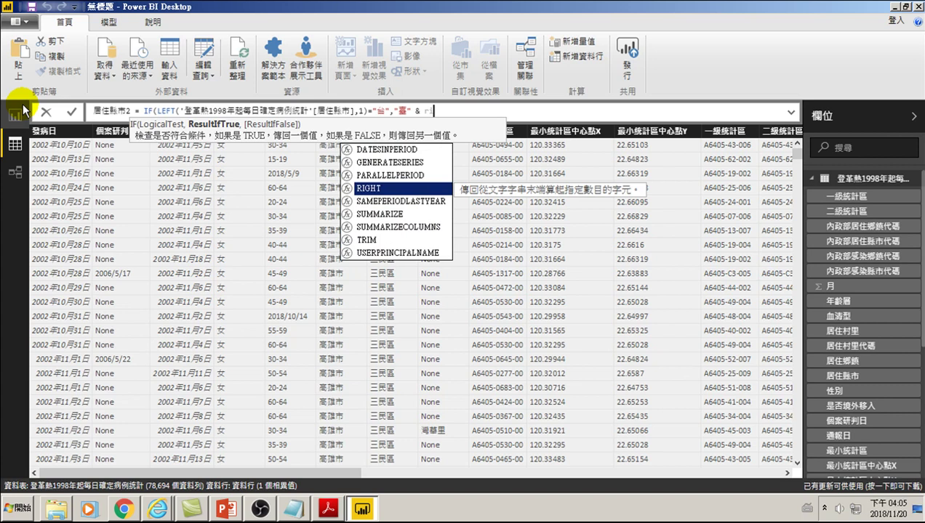
{"action": "key", "text": "Tab"}
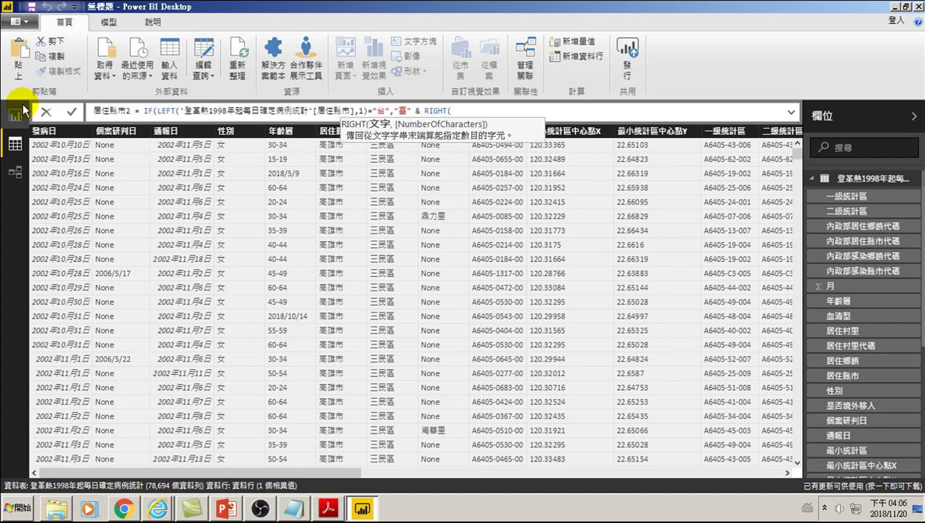
{"action": "type", "text": "'"}
{"action": "key", "text": "Down"}
{"action": "key", "text": "Down"}
{"action": "key", "text": "Down"}
{"action": "key", "text": "Down"}
{"action": "key", "text": "Down"}
{"action": "key", "text": "Down"}
{"action": "key", "text": "Down"}
{"action": "key", "text": "Down"}
{"action": "key", "text": "Down"}
{"action": "key", "text": "Tab"}
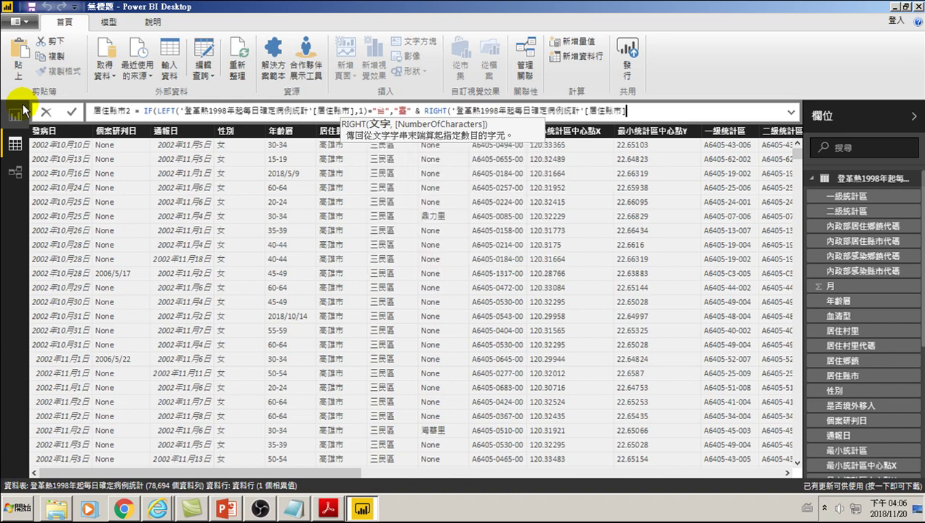
{"action": "type", "text": ","}
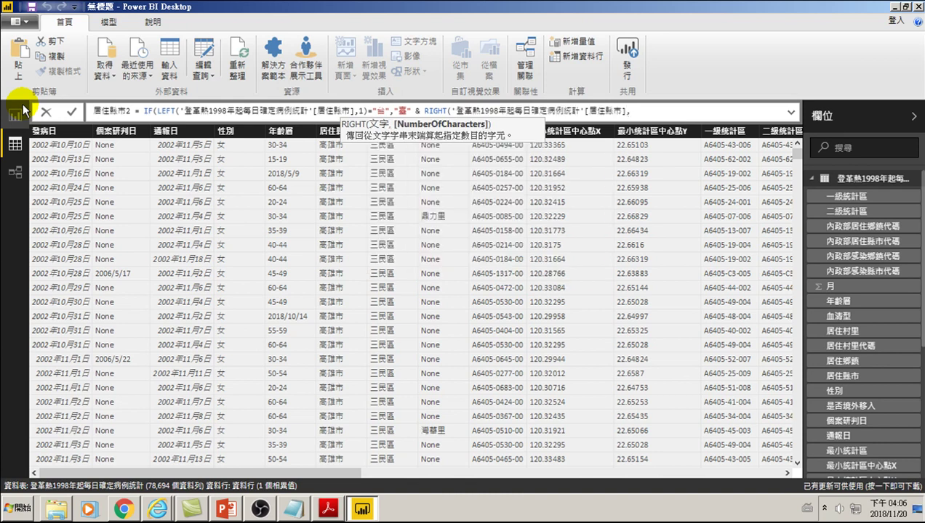
{"action": "type", "text": "2)"}
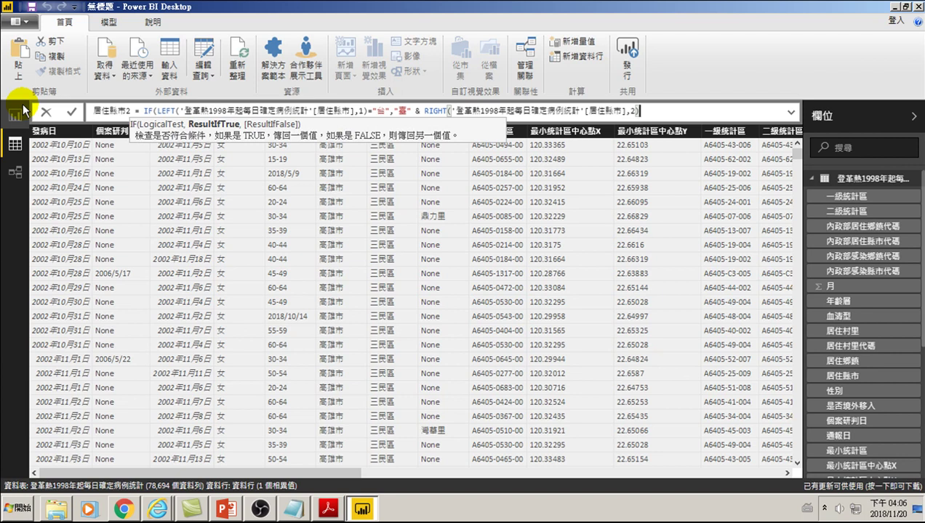
{"action": "type", "text": ","}
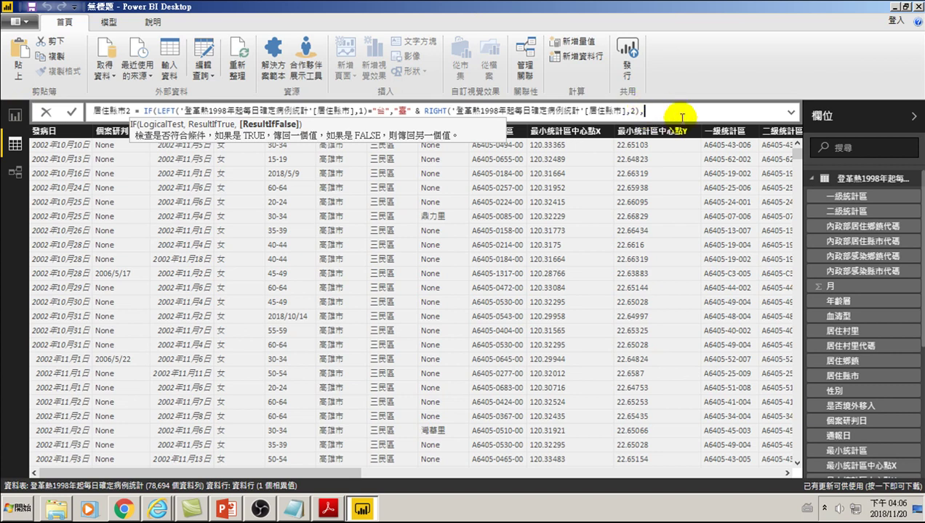
{"action": "type", "text": "'"}
{"action": "key", "text": "Down"}
{"action": "key", "text": "Down"}
{"action": "key", "text": "Down"}
{"action": "key", "text": "Down"}
{"action": "key", "text": "Down"}
{"action": "key", "text": "Down"}
{"action": "key", "text": "Down"}
{"action": "key", "text": "Down"}
{"action": "key", "text": "Down"}
{"action": "key", "text": "Down"}
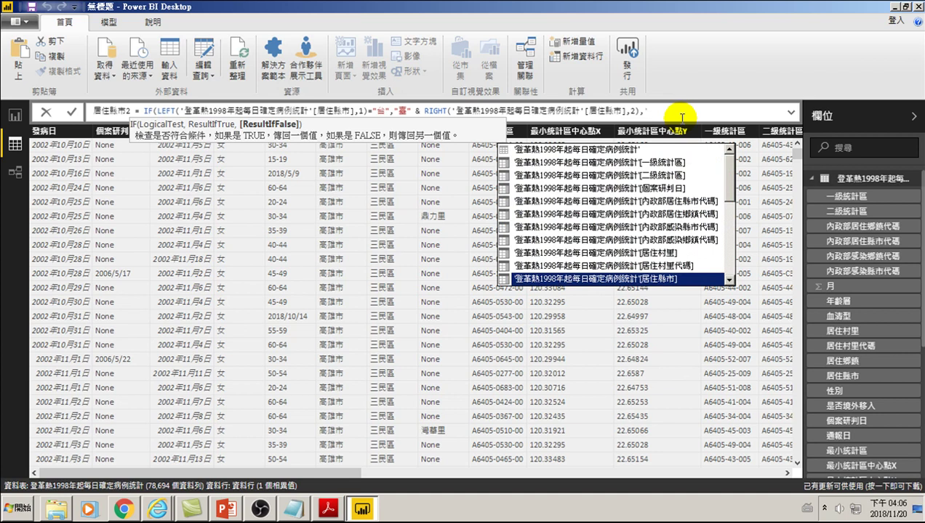
{"action": "key", "text": "Tab"}
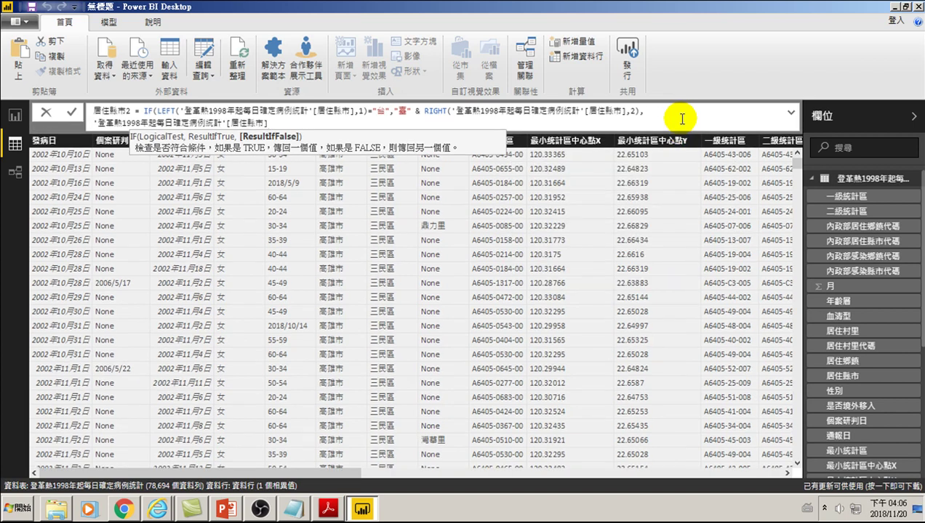
- Close the IF, commit the 居住縣市2 column, and check values like 臺南市 against 居住縣市
{"action": "type", "text": ")"}
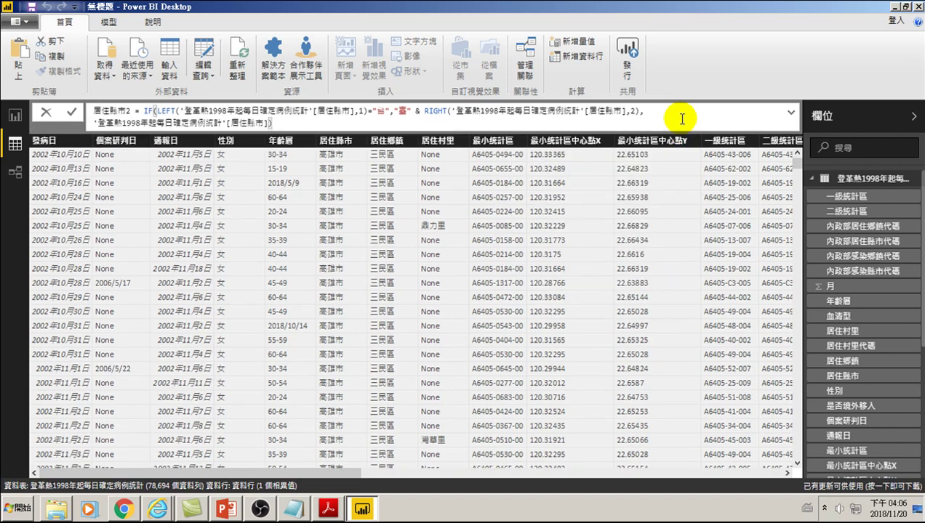
{"action": "key", "text": "Return"}
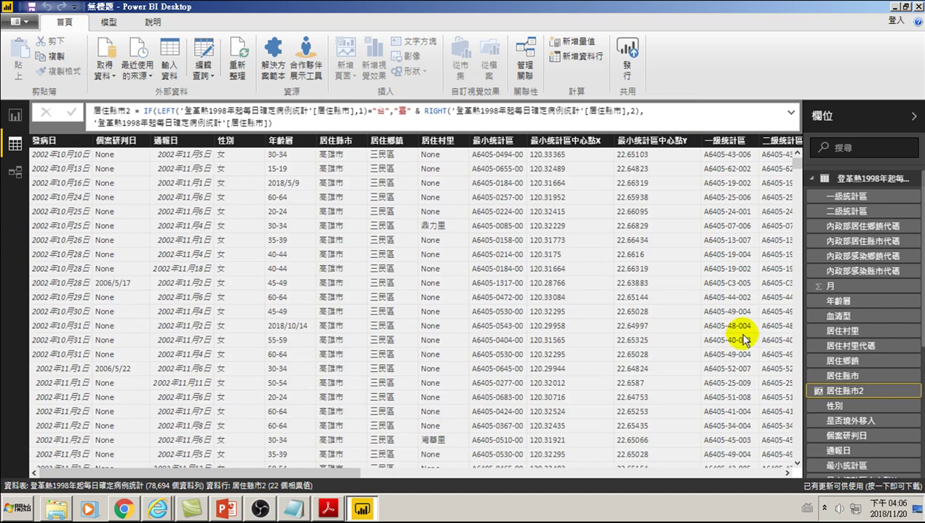
{"action": "left_click_drag", "start_coordinate": [335, 473], "coordinate": [779, 474]}
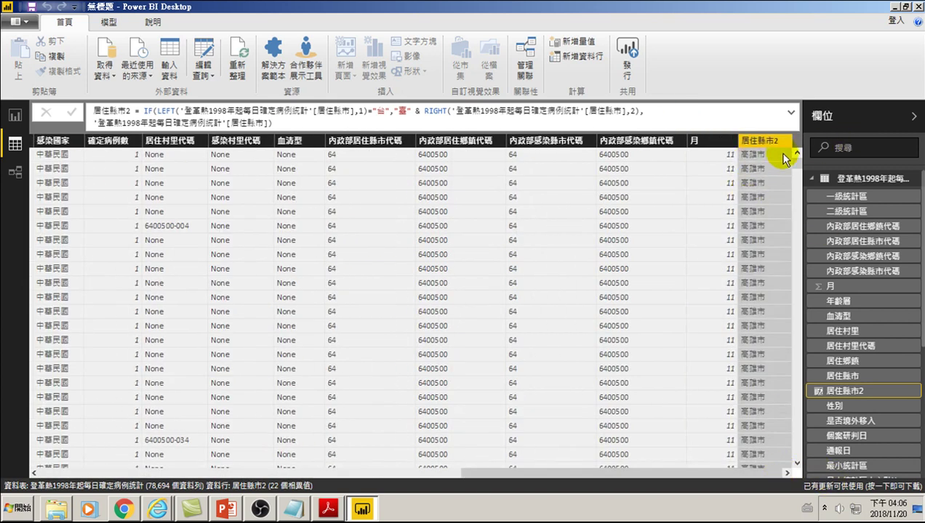
{"action": "mouse_move", "coordinate": [797, 164]}
{"action": "left_mouse_down"}
{"action": "mouse_move", "coordinate": [775, 338]}
{"action": "mouse_move", "coordinate": [760, 320]}
{"action": "left_mouse_up"}
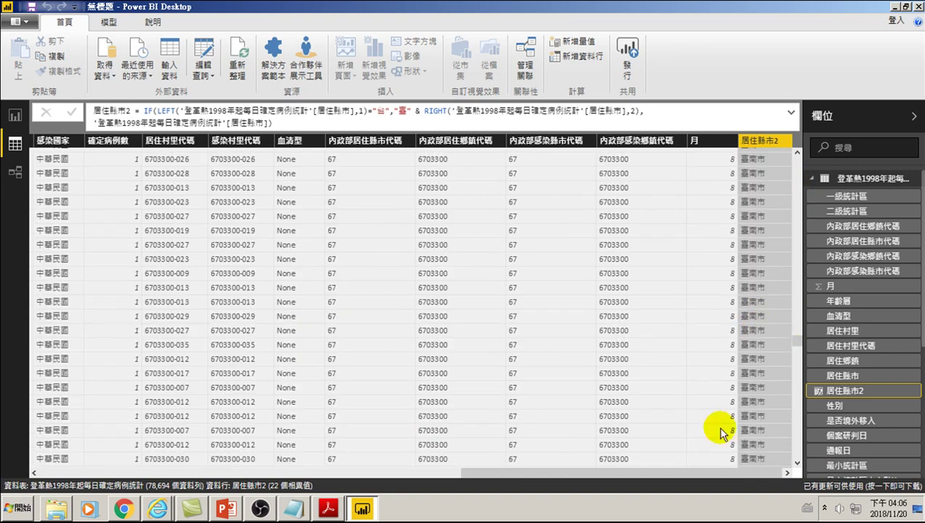
{"action": "left_click_drag", "start_coordinate": [677, 474], "coordinate": [272, 347]}
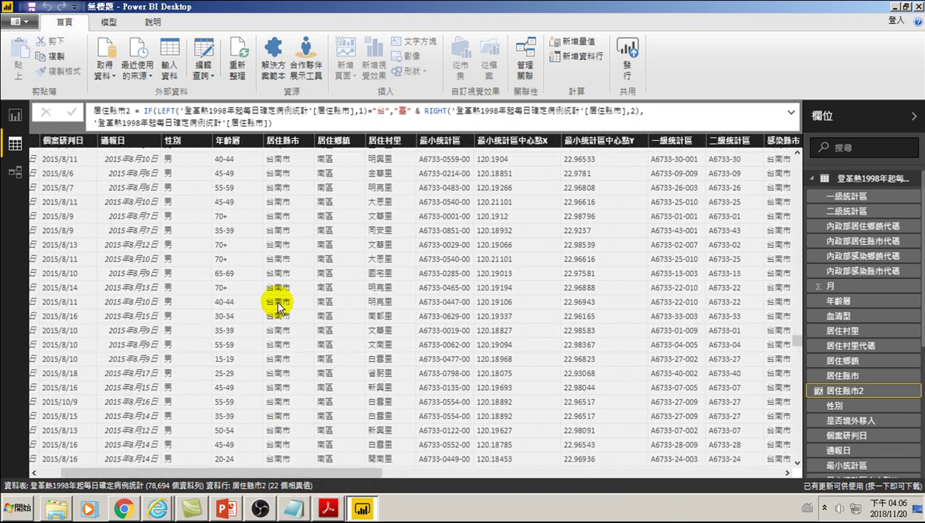
{"action": "left_click_drag", "start_coordinate": [306, 472], "coordinate": [792, 471]}
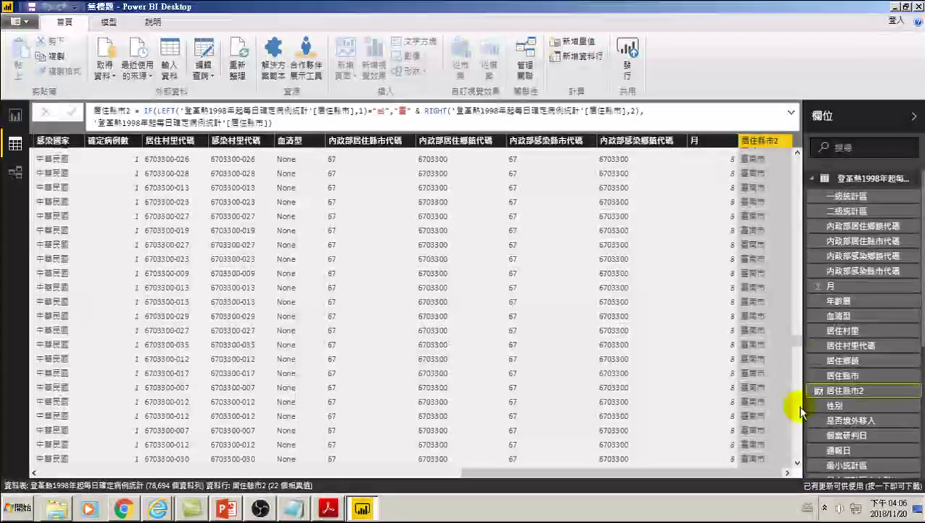
{"action": "mouse_move", "coordinate": [796, 341]}
{"action": "left_mouse_down"}
{"action": "mouse_move", "coordinate": [700, 401]}
{"action": "mouse_move", "coordinate": [797, 451]}
{"action": "mouse_move", "coordinate": [751, 434]}
{"action": "mouse_move", "coordinate": [761, 445]}
{"action": "left_mouse_up"}
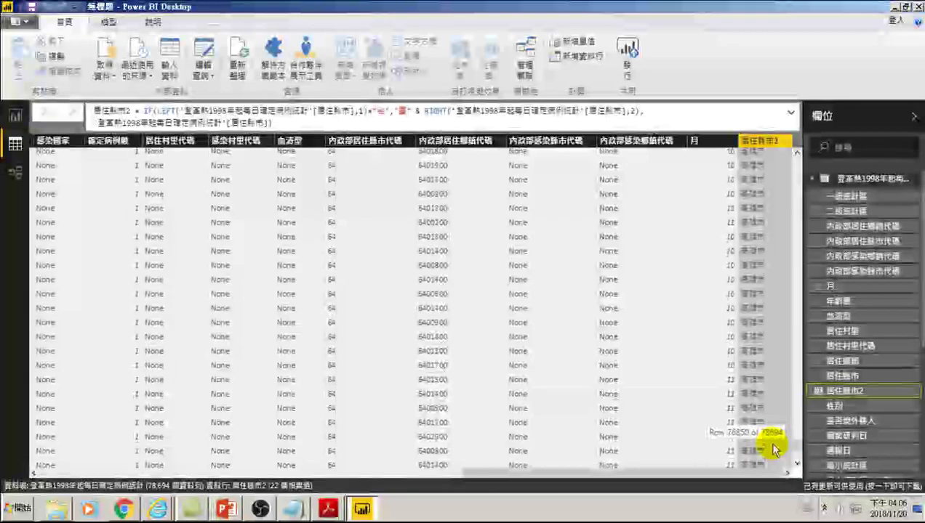
{"action": "left_click_drag", "start_coordinate": [761, 444], "coordinate": [759, 434]}
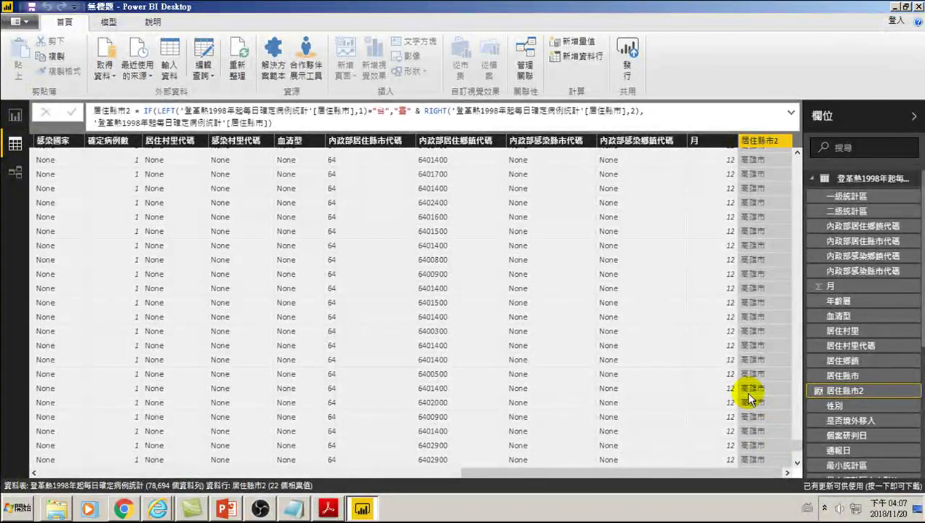
- Bring the Notepad ETL notes forward and highlight the 臺北市,信義區 merge example
{"action": "left_click", "coordinate": [293, 507]}
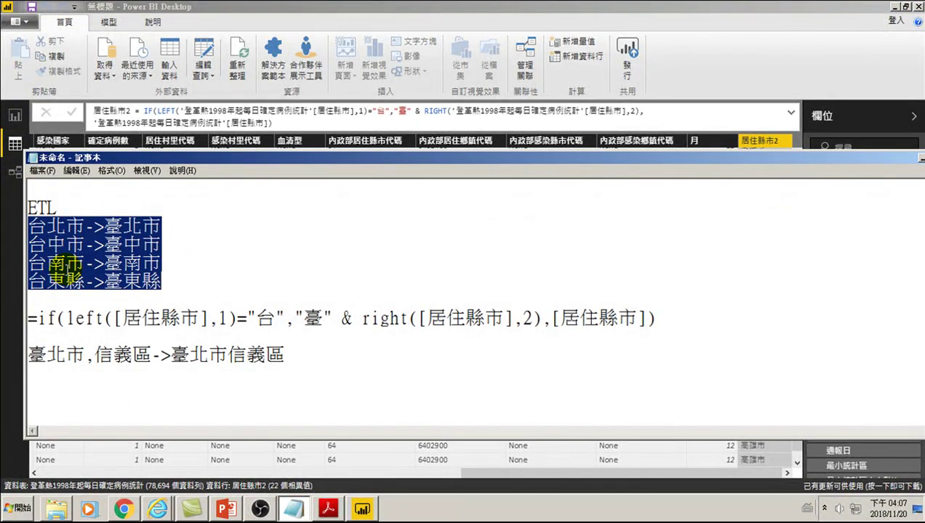
{"action": "left_click_drag", "start_coordinate": [29, 354], "coordinate": [313, 353]}
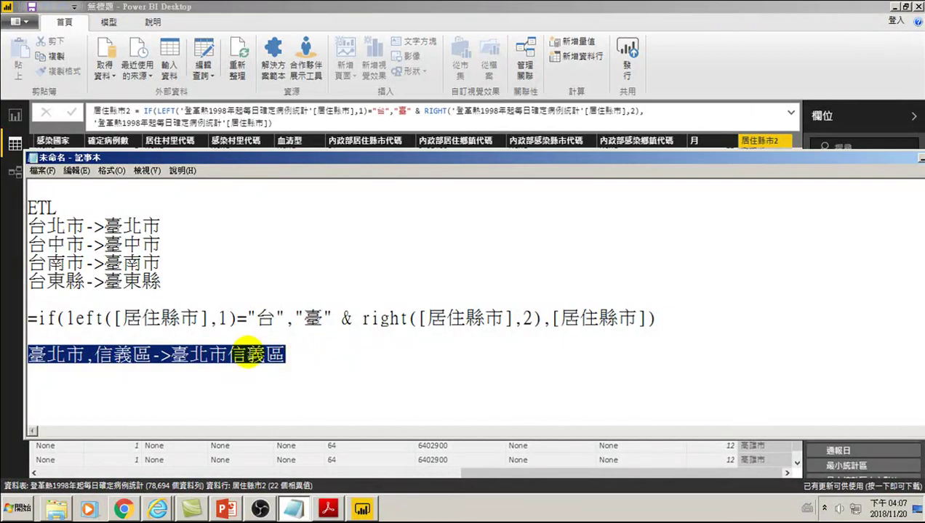
{"action": "left_click", "coordinate": [247, 353]}
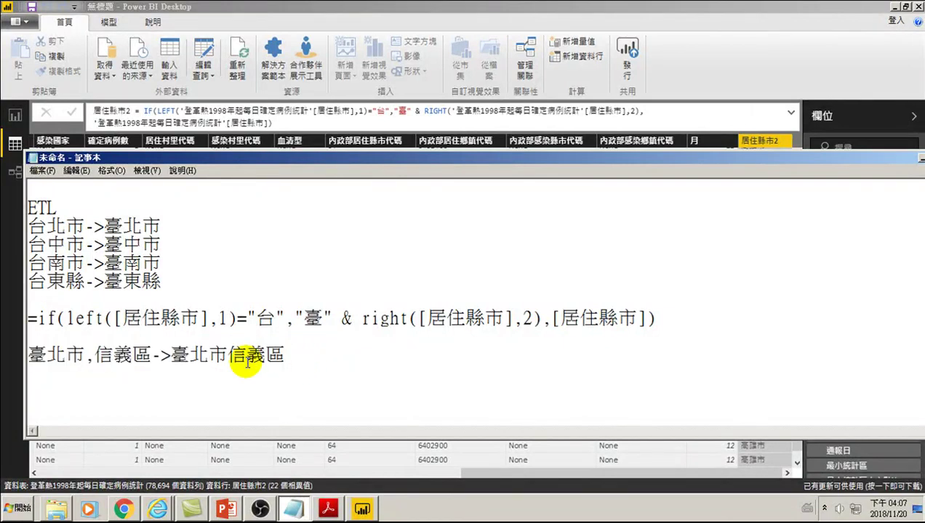